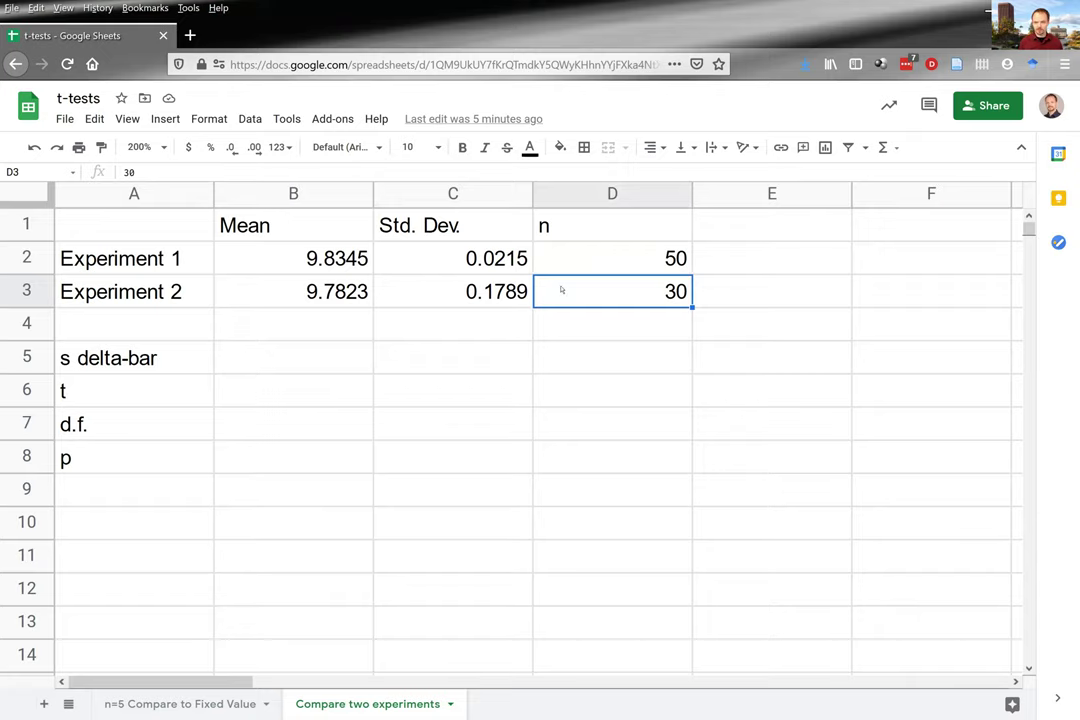
{"action": "left_click", "coordinate": [580, 255]}
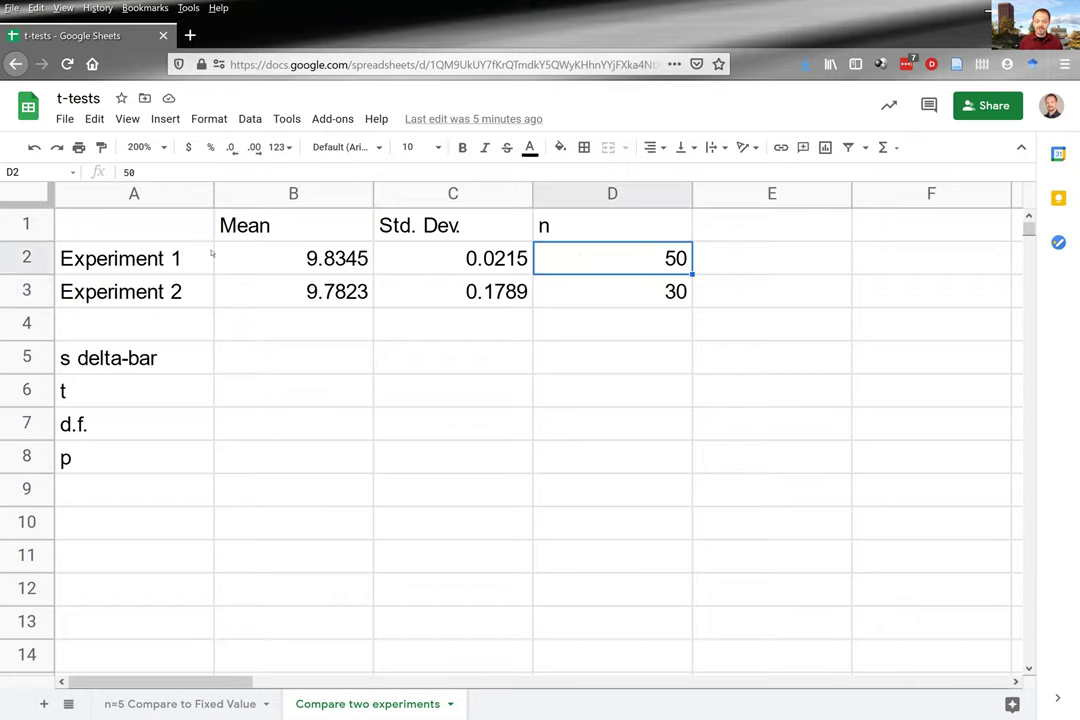
{"action": "left_click_drag", "start_coordinate": [206, 257], "coordinate": [206, 297]}
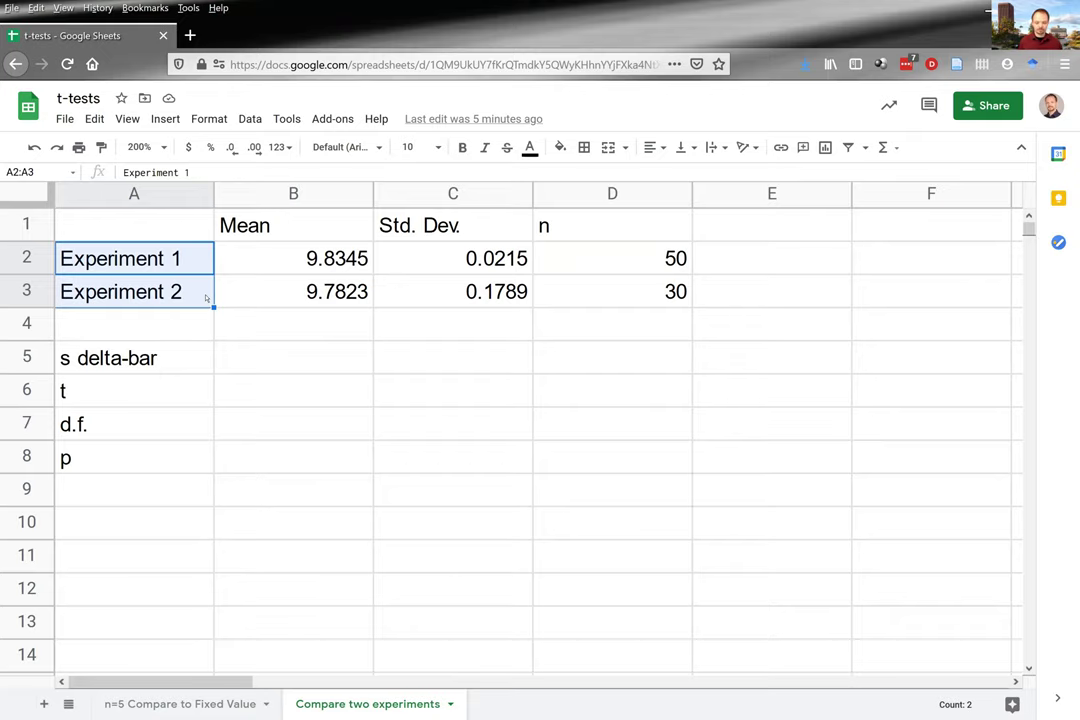
Begin the s delta-bar formula in B5 with the squared Experiment 1 standard deviation and a division sign: =sqrt(POWER(C2,2)/.
{"action": "key", "text": "Right"}
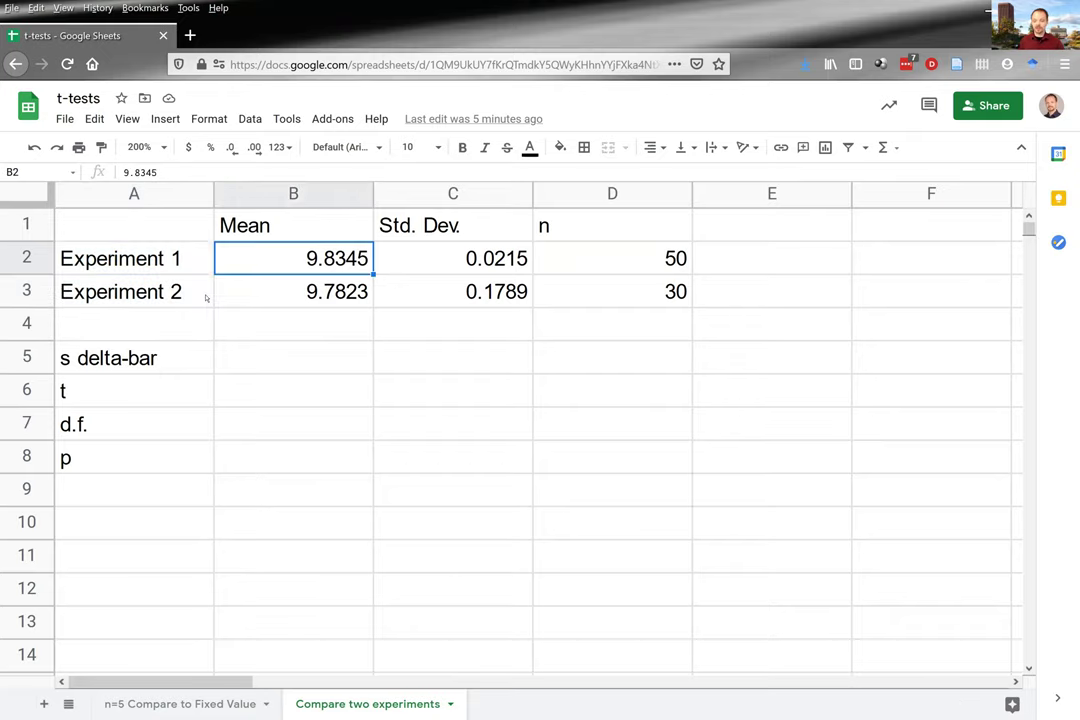
{"action": "key", "text": "Down"}
{"action": "key", "text": "Down"}
{"action": "key", "text": "Down"}
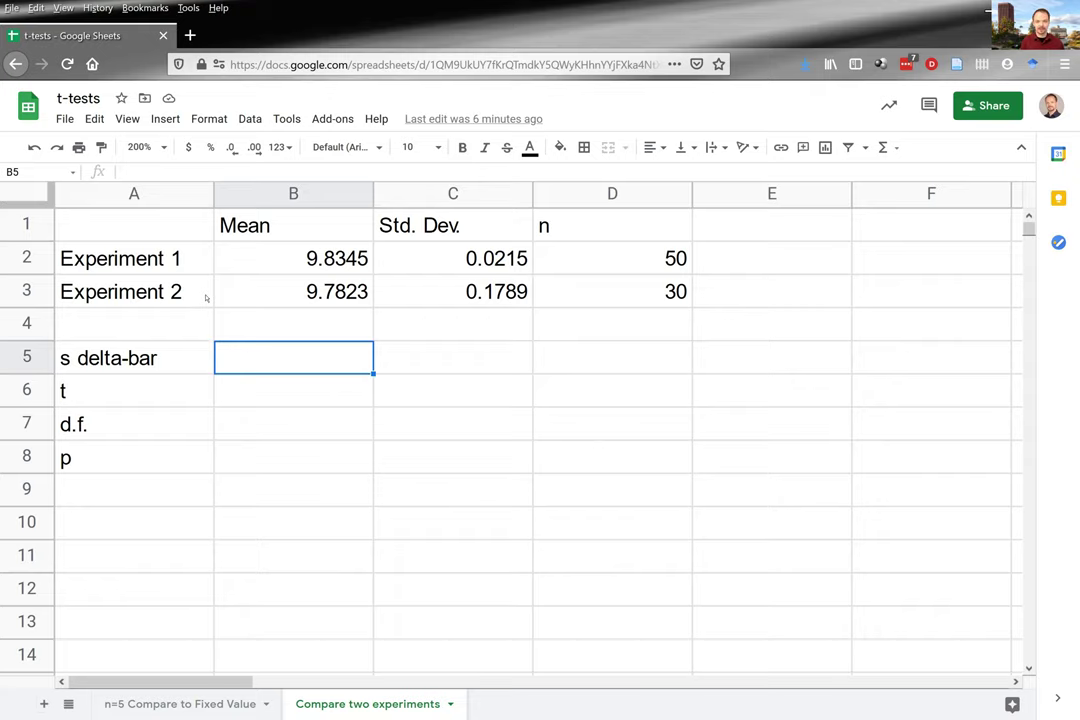
{"action": "type", "text": "=sqrt("}
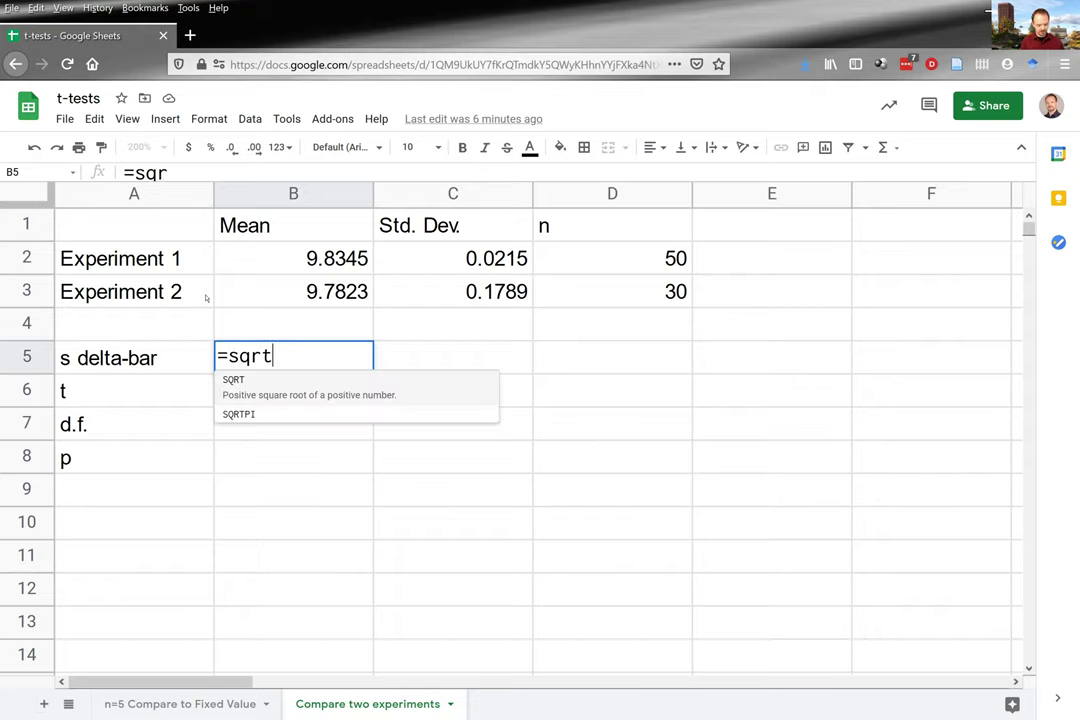
{"action": "left_click", "coordinate": [426, 263]}
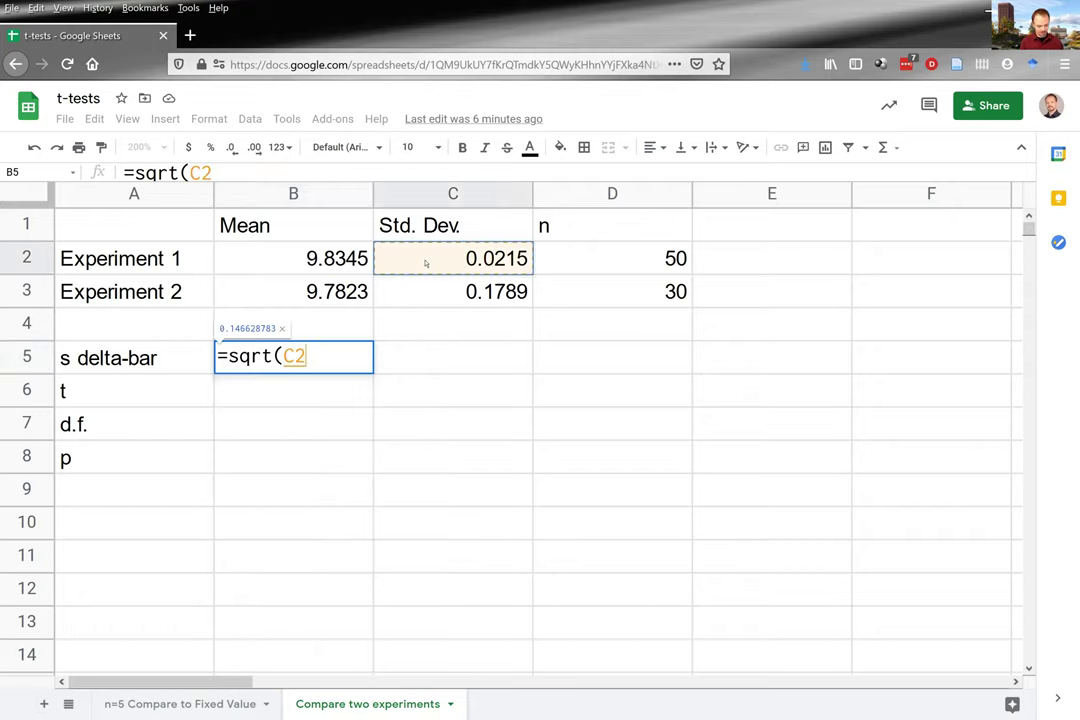
{"action": "key", "text": "BackSpace"}
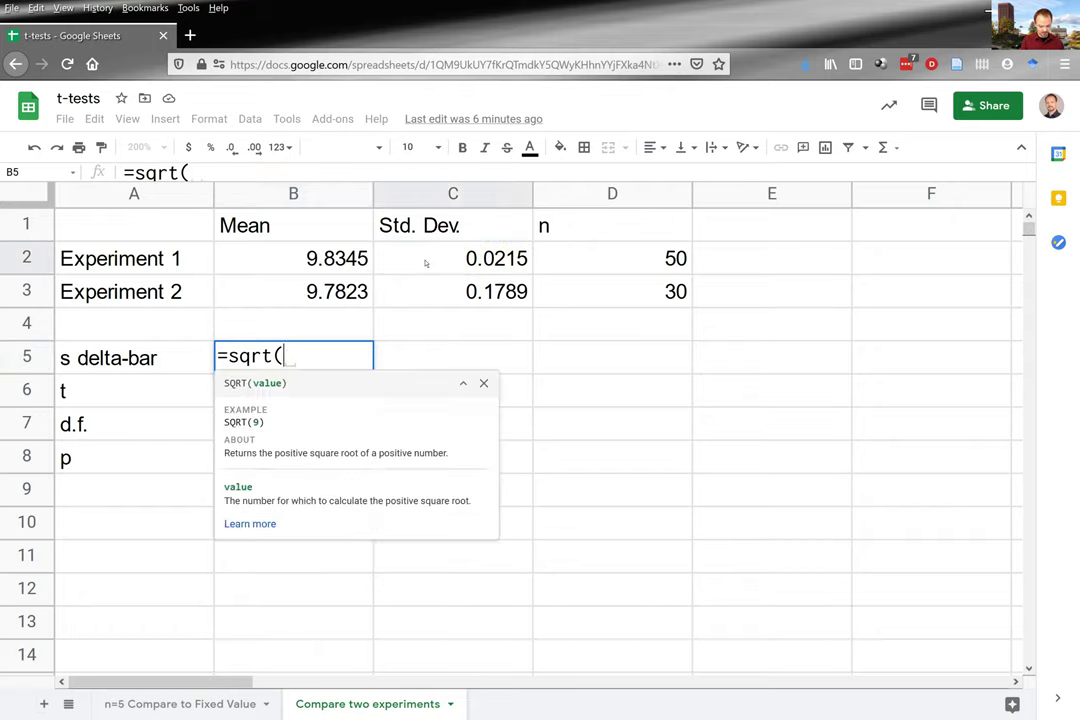
{"action": "type", "text": "POWER("}
{"action": "left_click", "coordinate": [426, 263]}
{"action": "type", "text": ",2"}
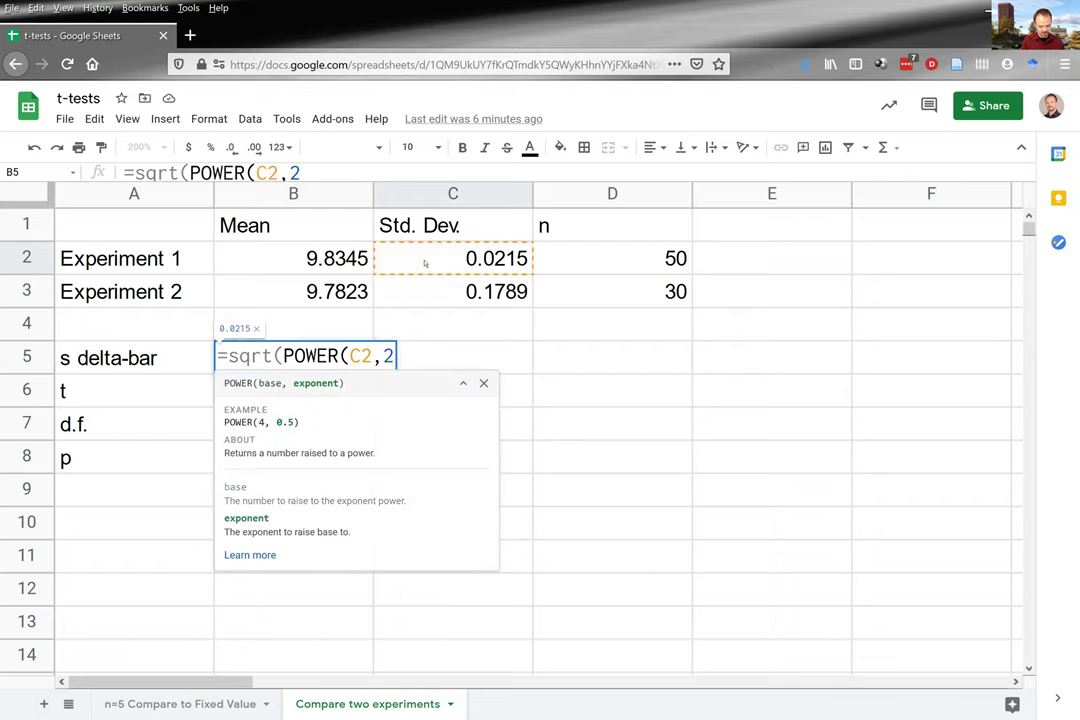
{"action": "type", "text": ")/"}
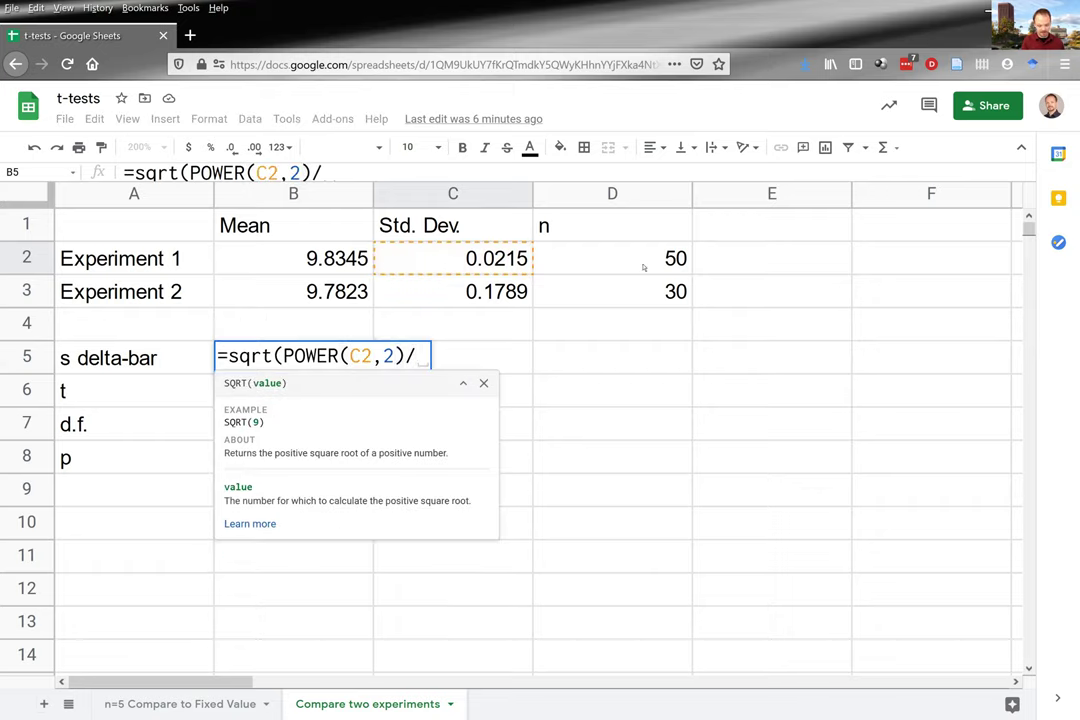
{"action": "type", "text": "POWER("}
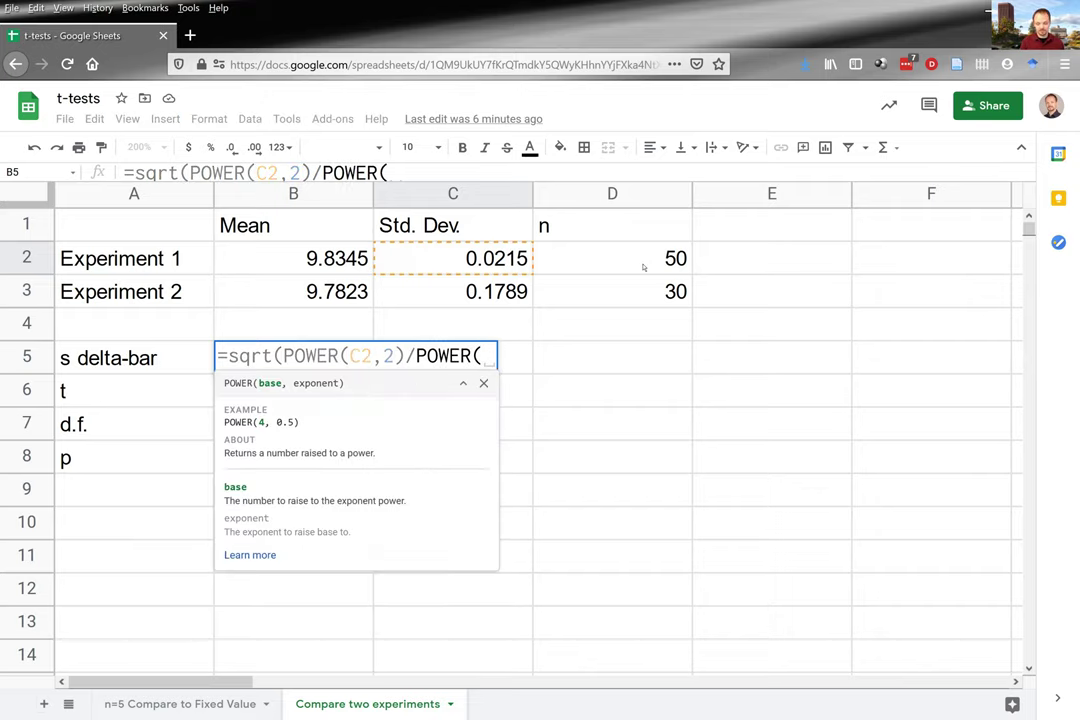
{"action": "key", "text": "BackSpace"}
{"action": "key", "text": "BackSpace"}
{"action": "key", "text": "BackSpace"}
{"action": "key", "text": "BackSpace"}
{"action": "key", "text": "BackSpace"}
{"action": "key", "text": "BackSpace"}
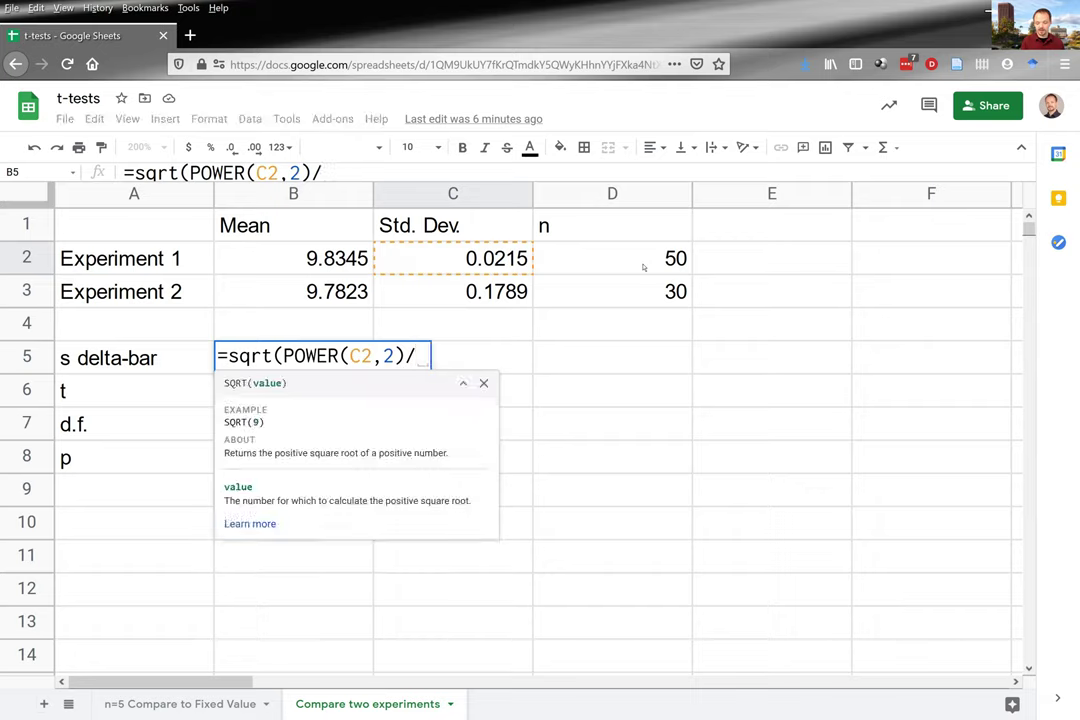
Complete the s delta-bar formula in B5 as =sqrt(POWER(C2,2)/D2+POWER(C3,2)/D3).
{"action": "left_click", "coordinate": [644, 266]}
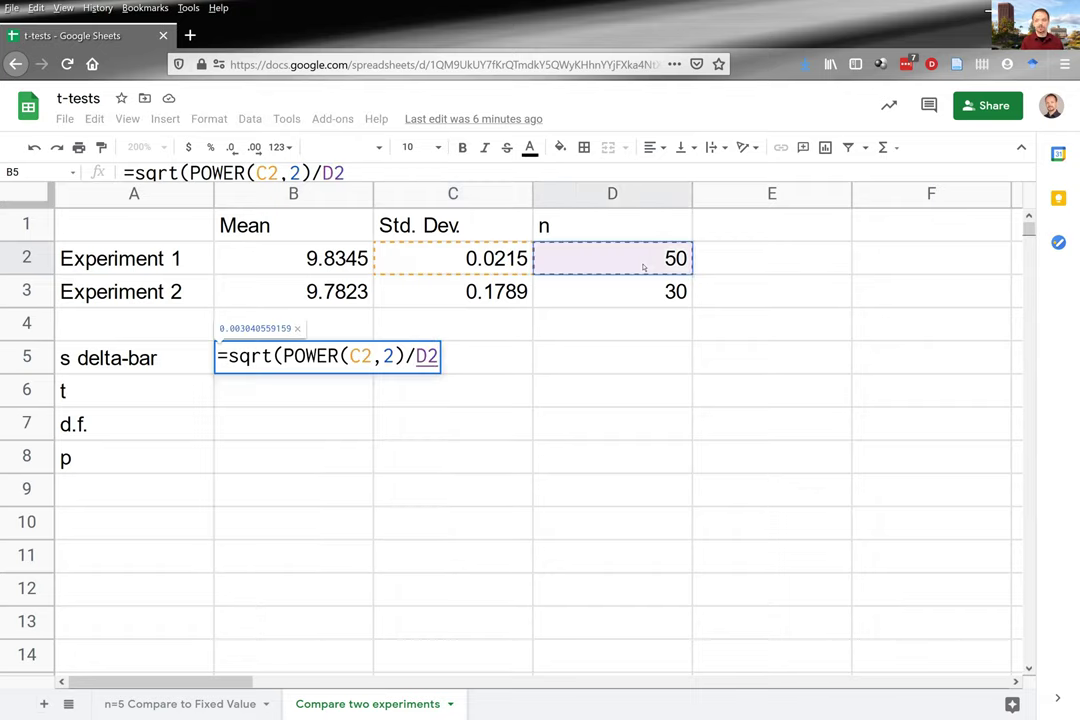
{"action": "type", "text": "+"}
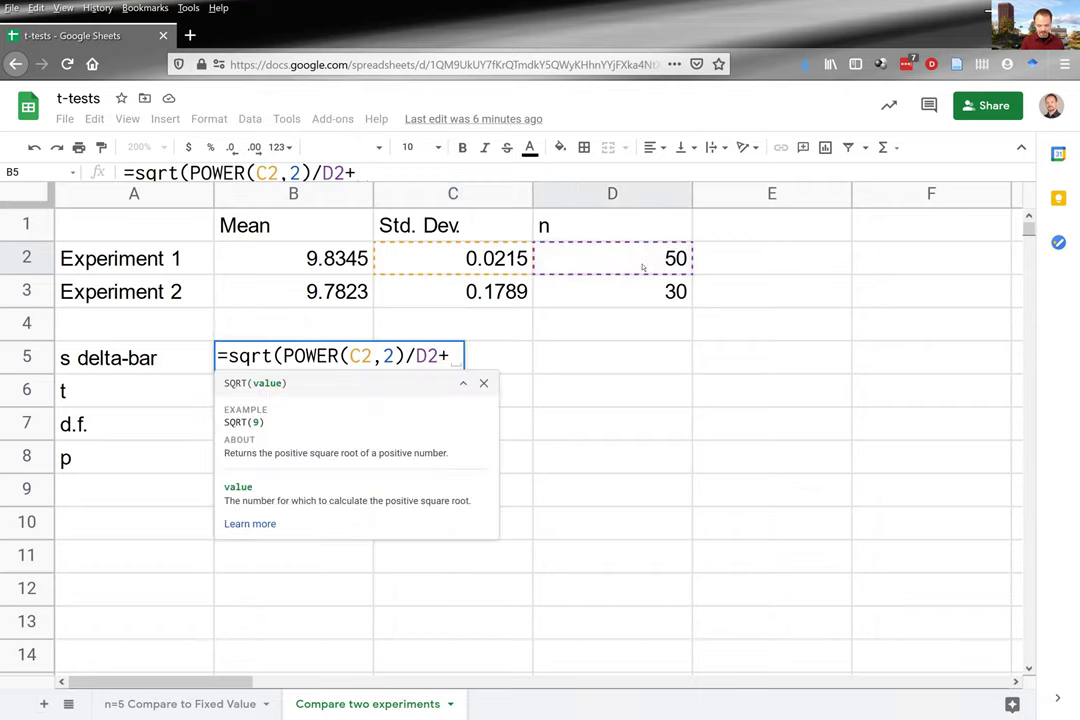
{"action": "type", "text": "POWER("}
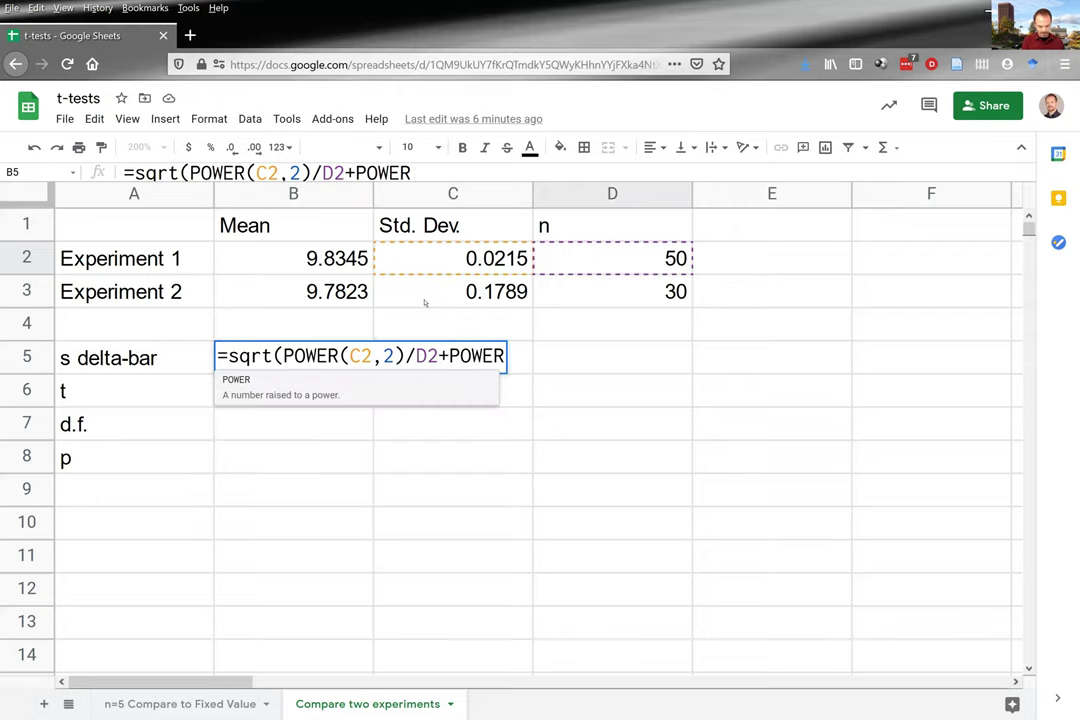
{"action": "left_click", "coordinate": [430, 297]}
{"action": "type", "text": ",2"}
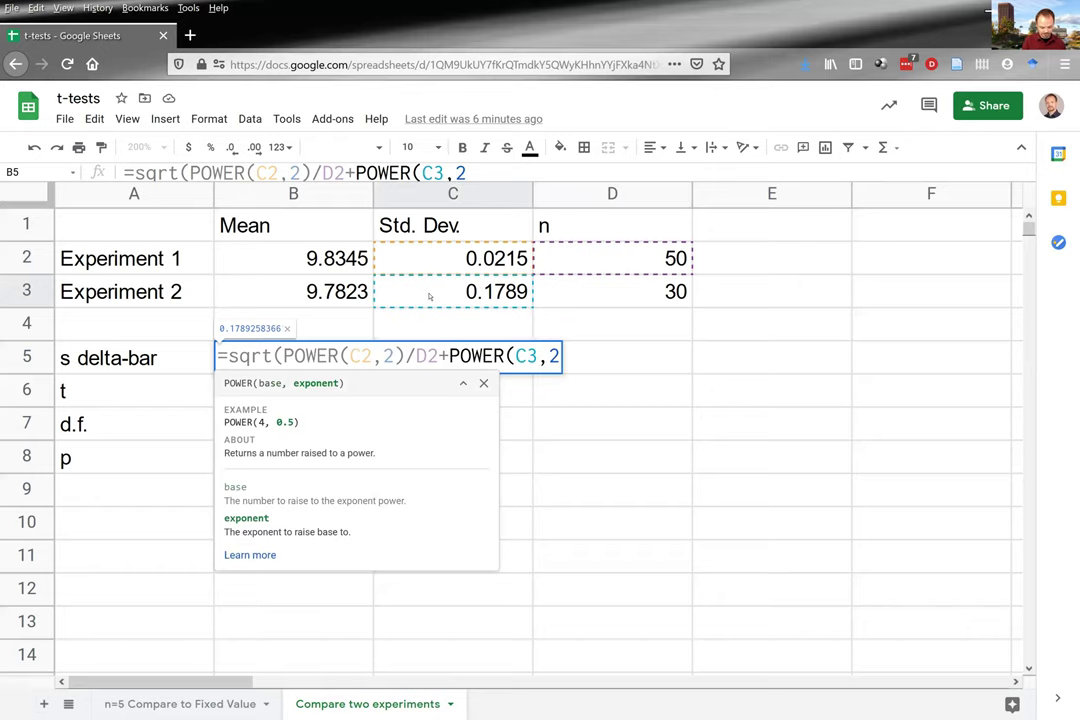
{"action": "type", "text": ")/"}
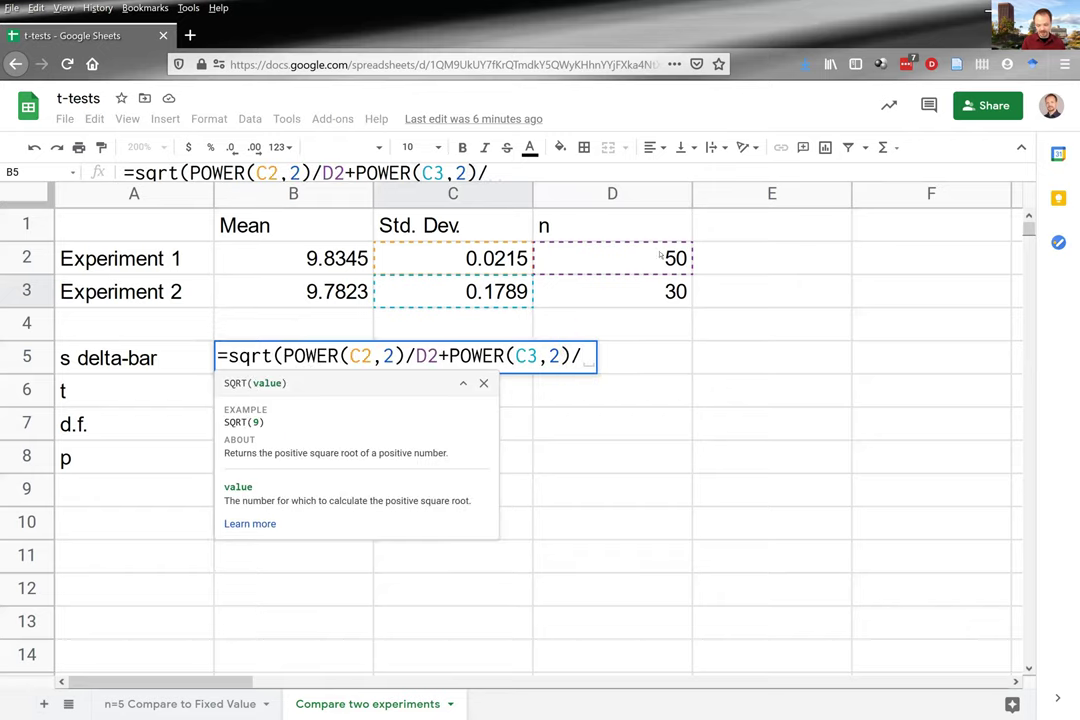
{"action": "left_click", "coordinate": [650, 306]}
{"action": "type", "text": ")"}
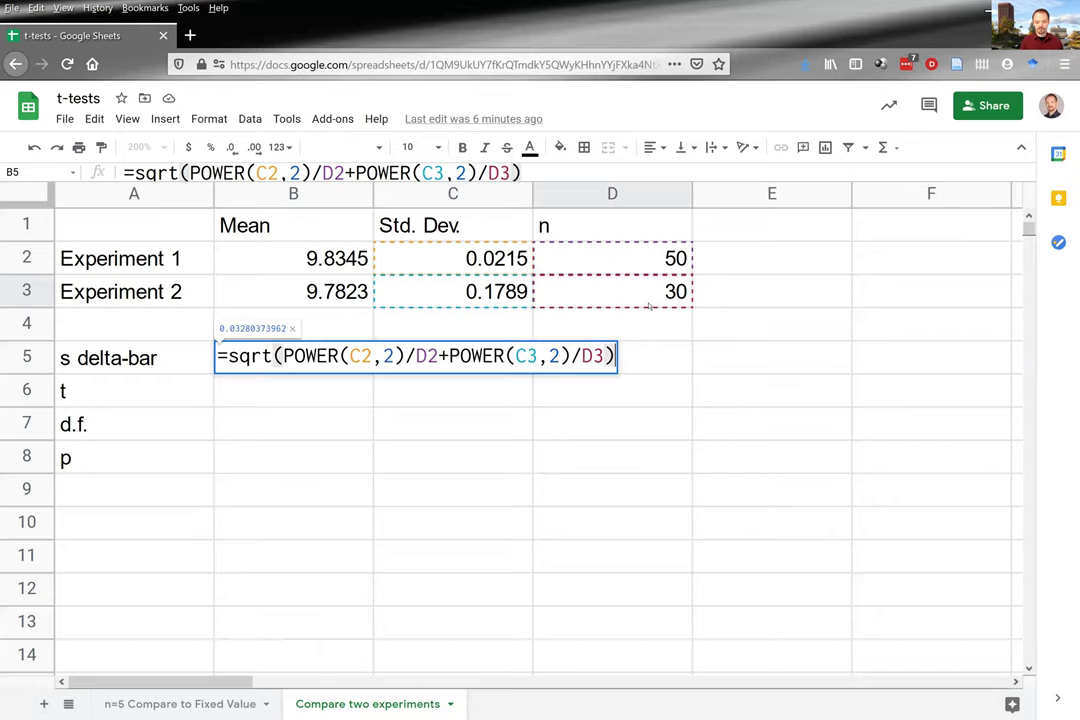
{"action": "key", "text": "Return"}
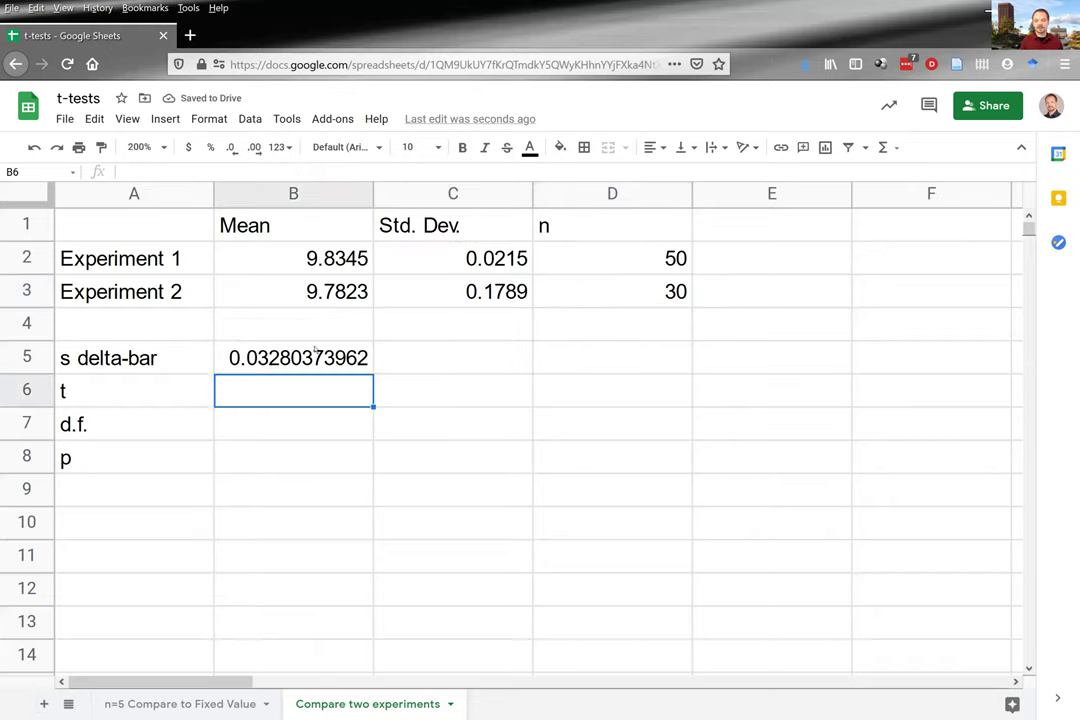
{"action": "left_click_drag", "start_coordinate": [448, 250], "coordinate": [440, 297]}
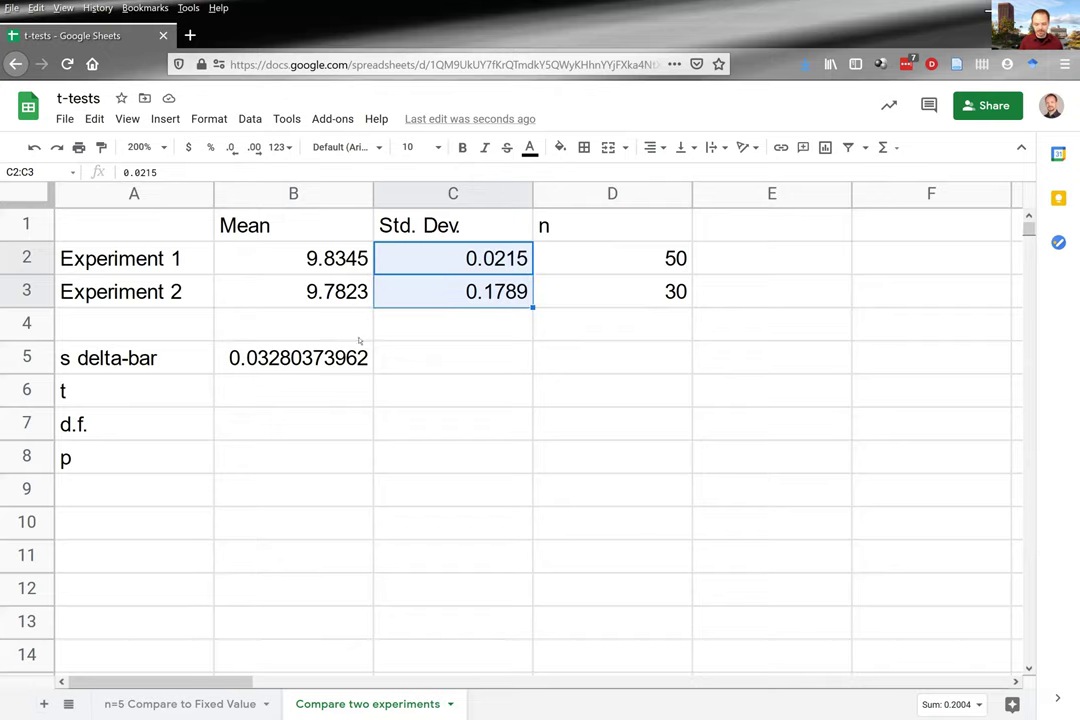
{"action": "left_click", "coordinate": [425, 267]}
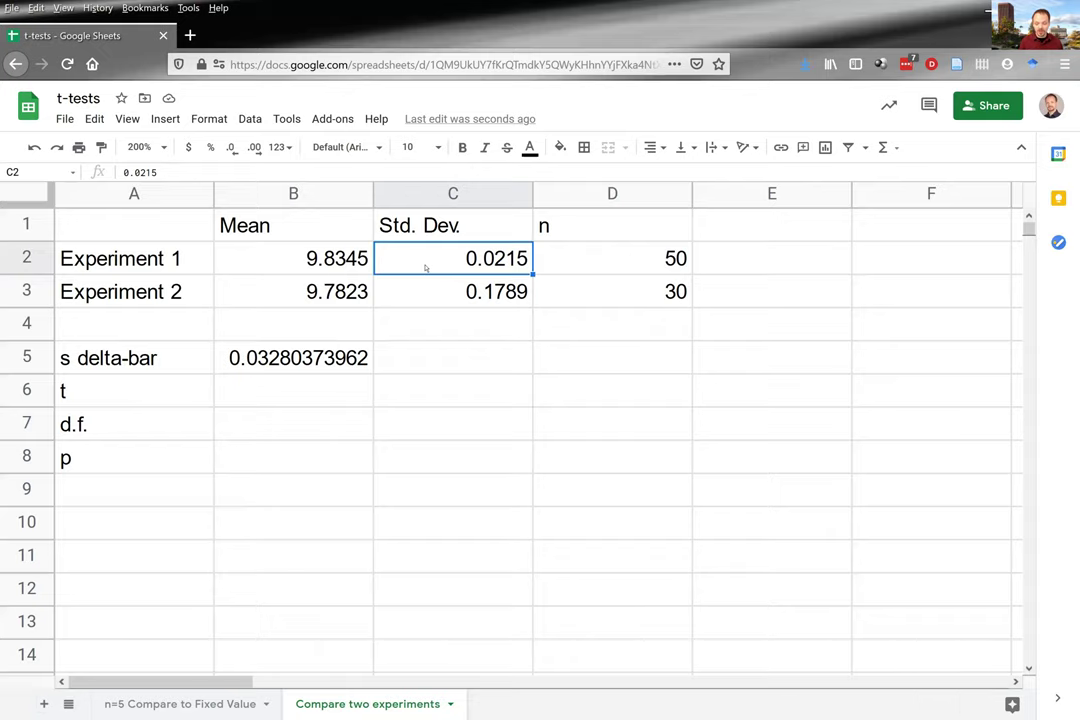
{"action": "left_click", "coordinate": [600, 257]}
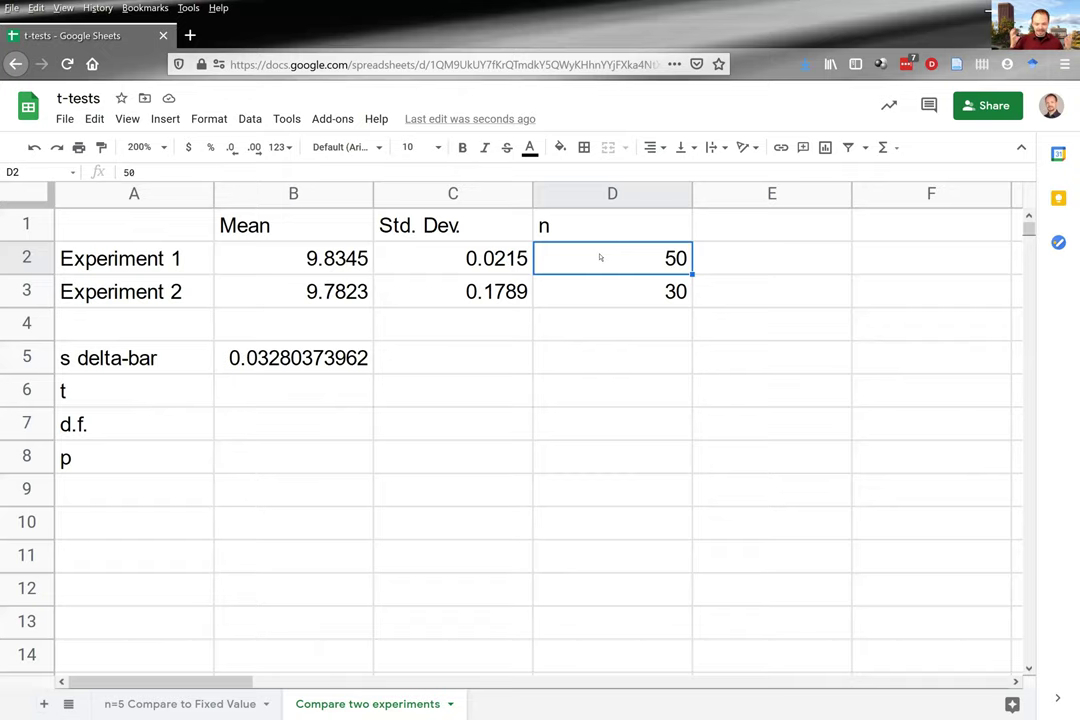
{"action": "key", "text": "Left"}
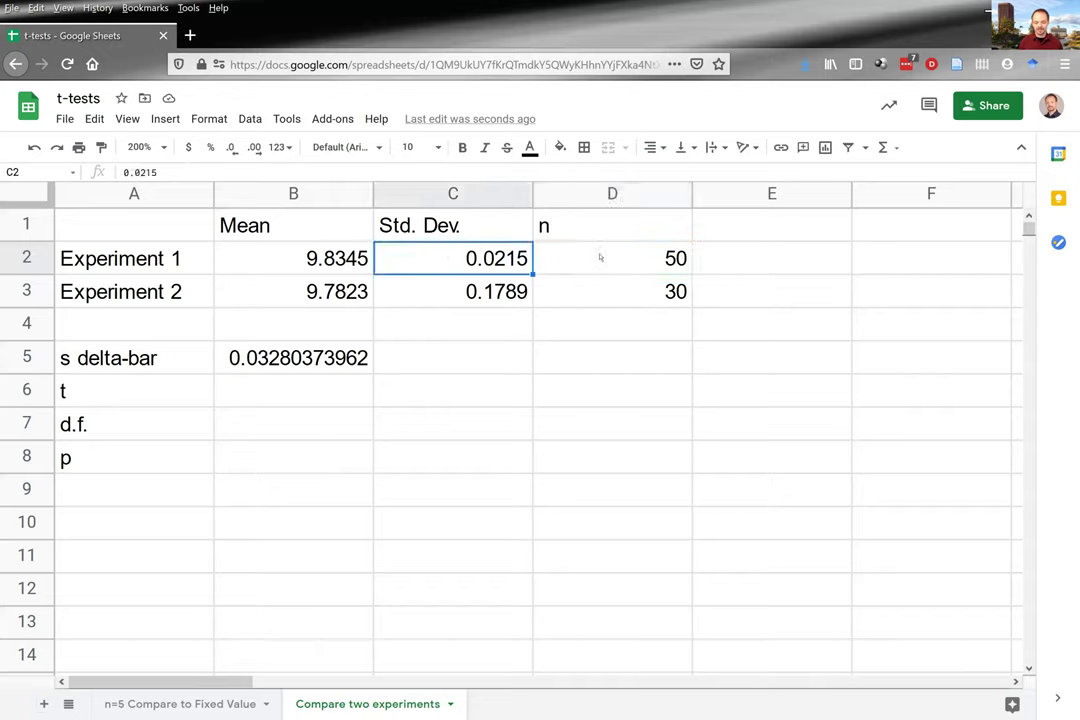
{"action": "key", "text": "shift+Down"}
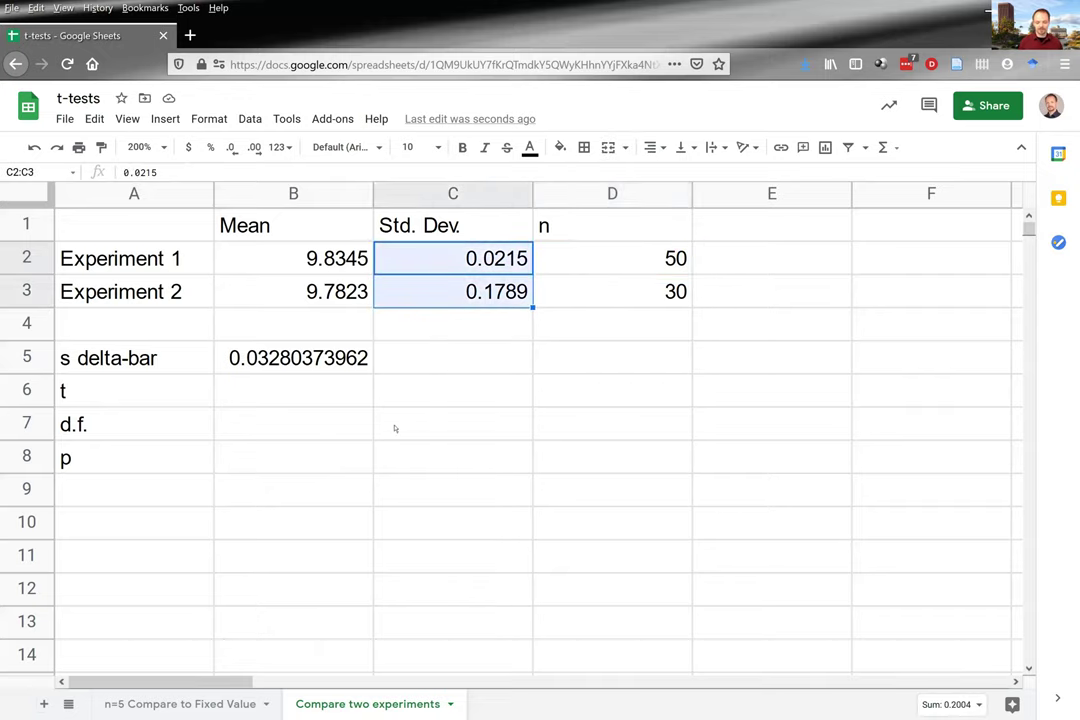
Calculate t in B6 as the difference of the two means over s delta-bar, with =(B2-B3)/B5.
{"action": "left_click", "coordinate": [316, 392]}
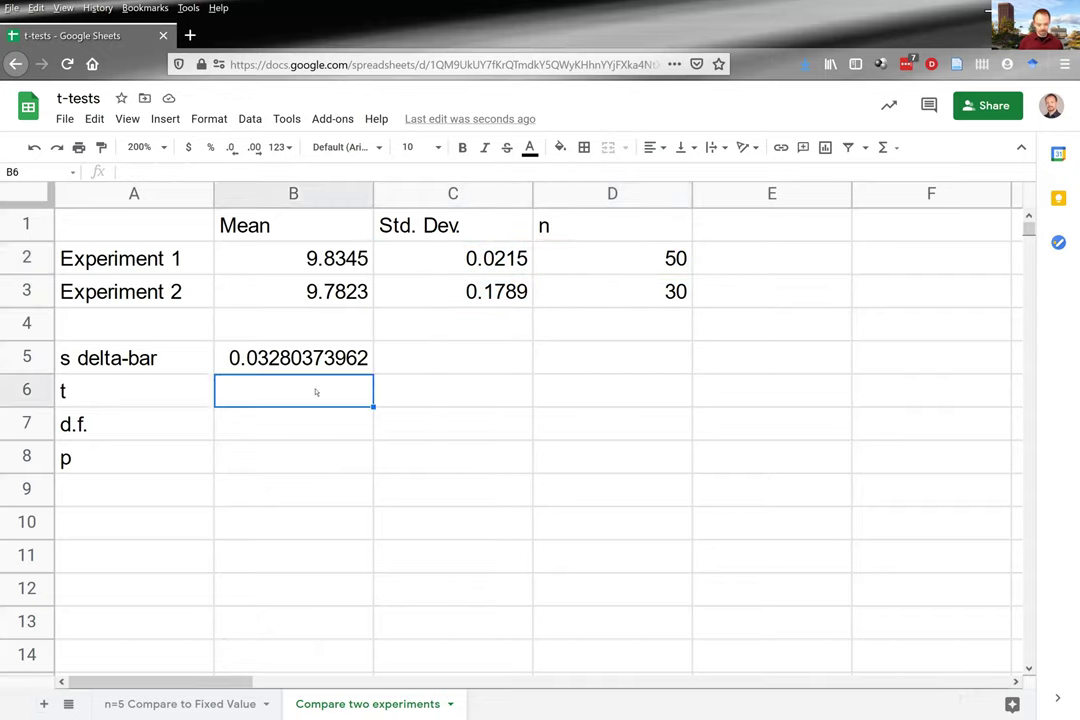
{"action": "type", "text": "="}
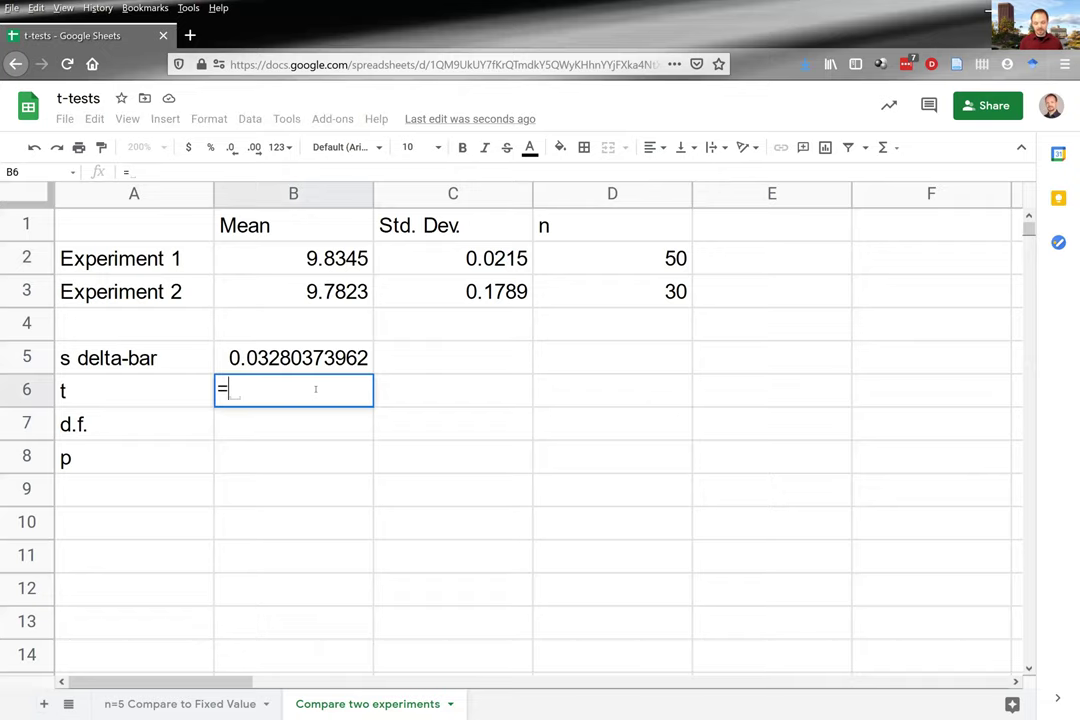
{"action": "type", "text": "("}
{"action": "left_click", "coordinate": [278, 272]}
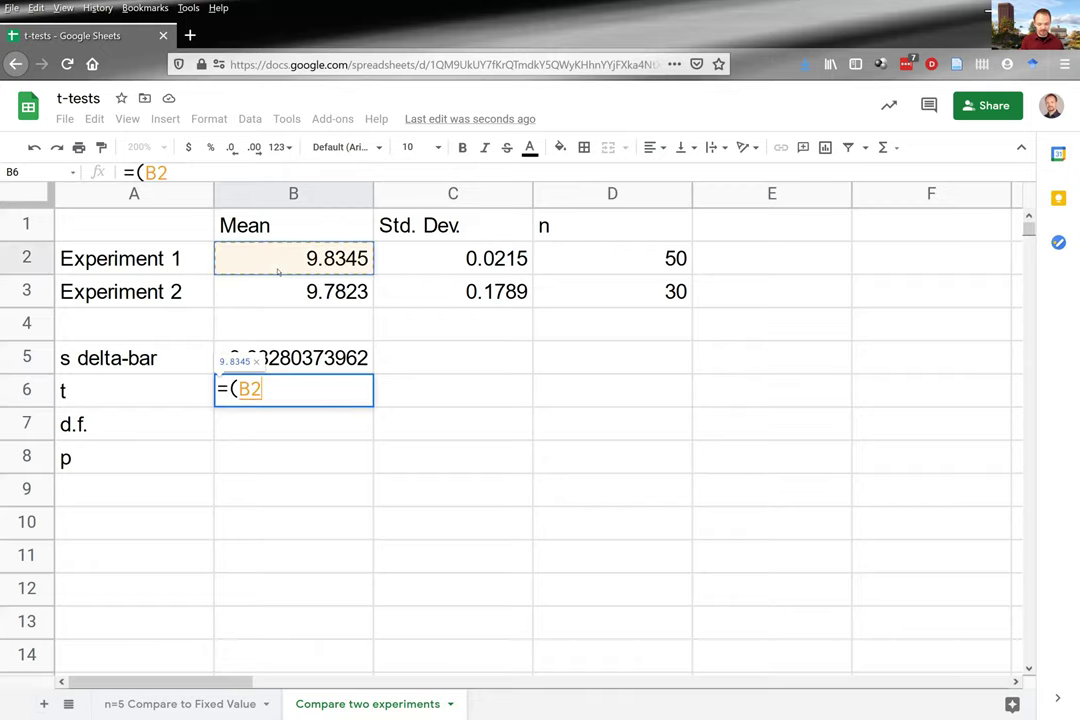
{"action": "type", "text": "-"}
{"action": "left_click", "coordinate": [271, 292]}
{"action": "type", "text": ")"}
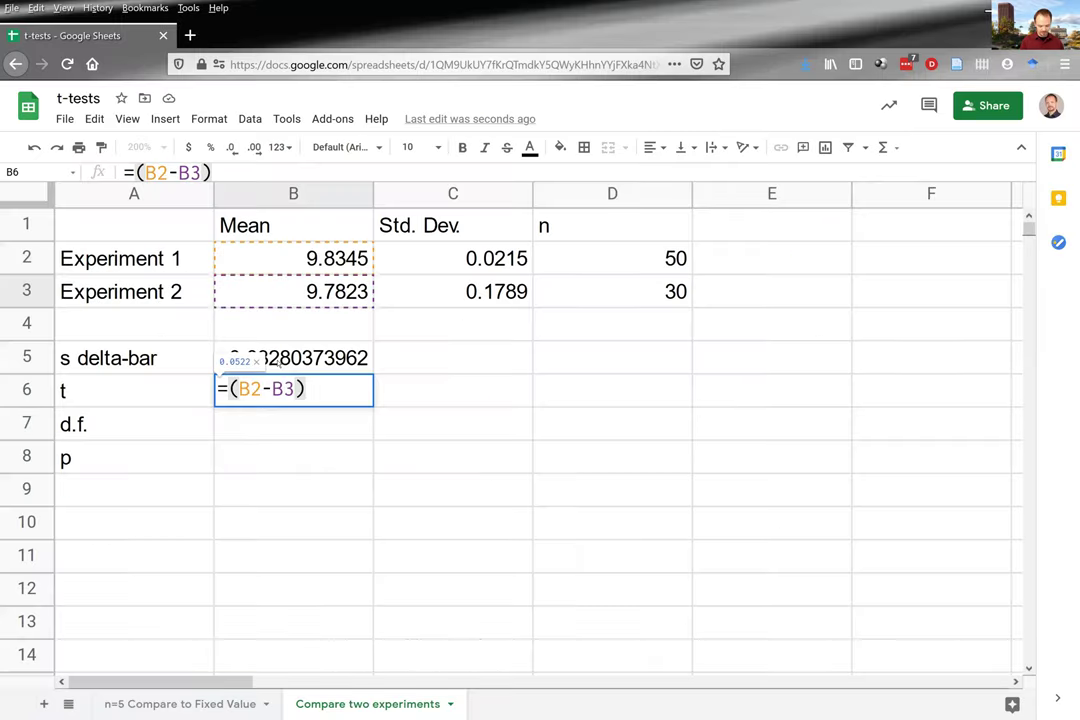
{"action": "type", "text": "/"}
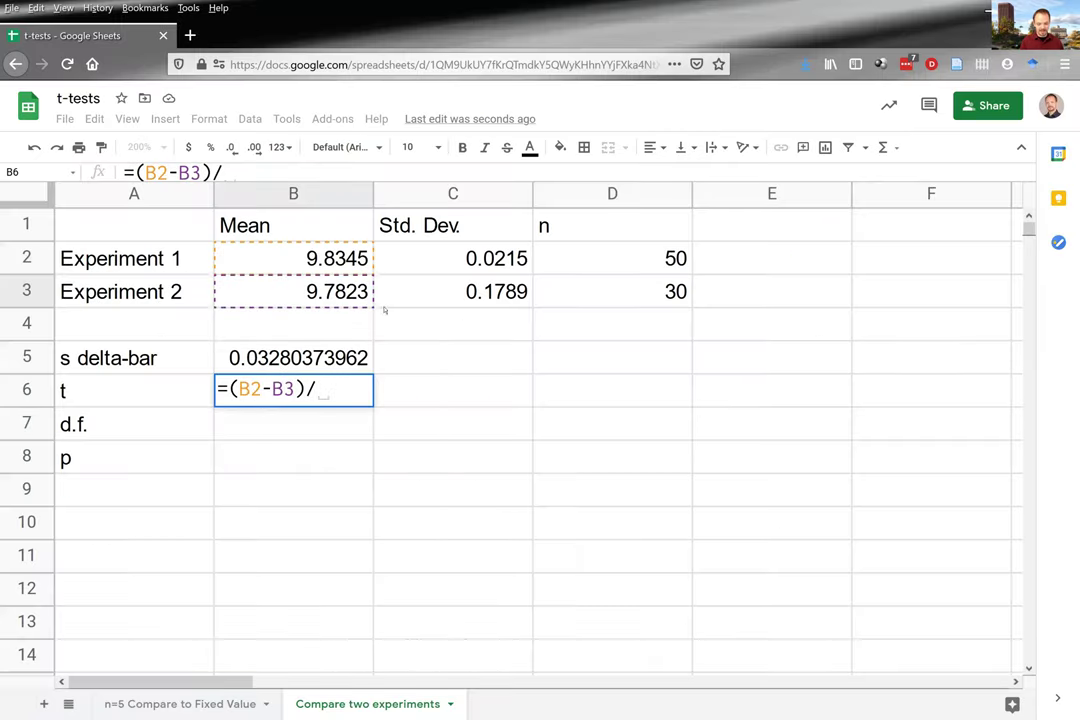
{"action": "left_click", "coordinate": [300, 360]}
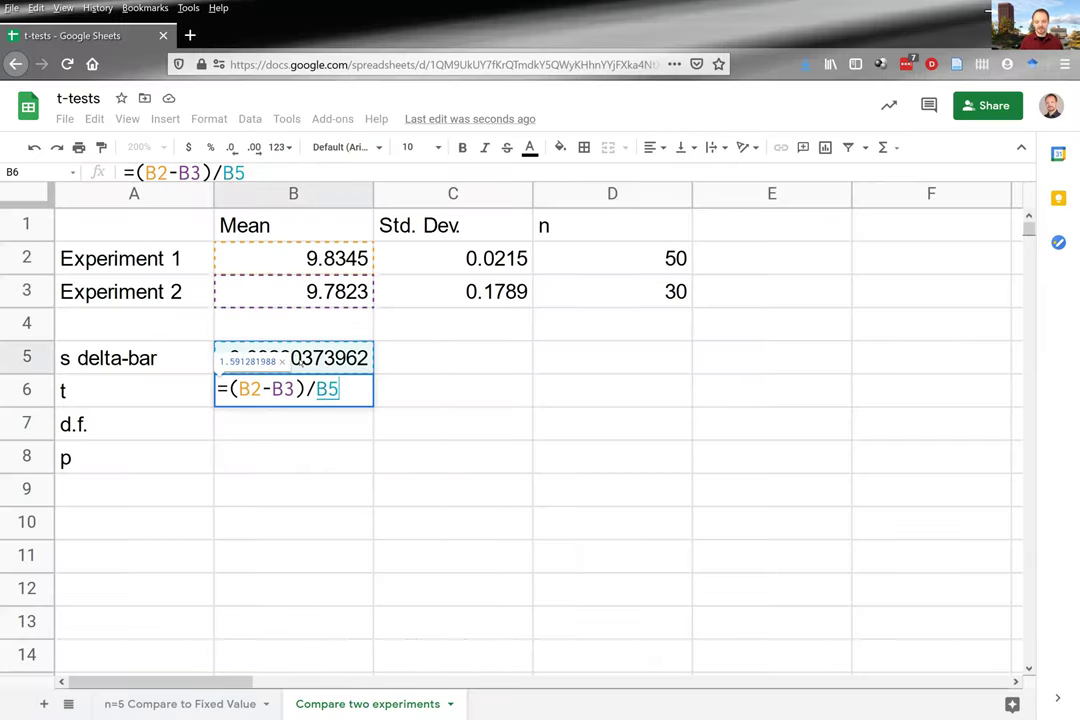
{"action": "key", "text": "Return"}
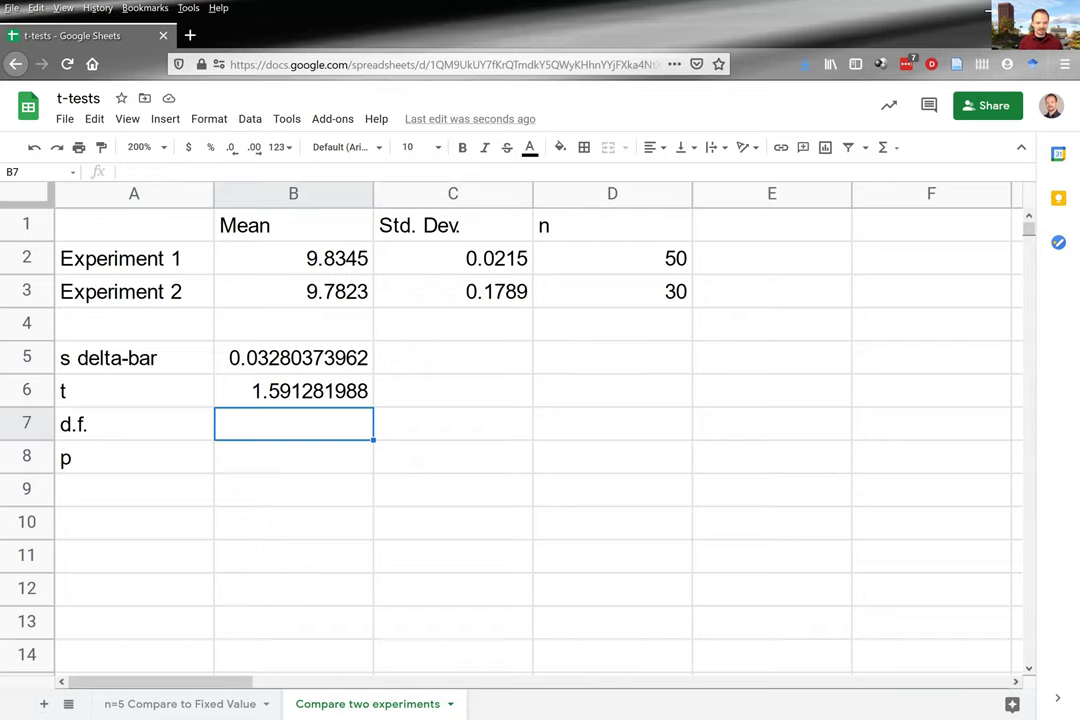
Check the degrees-of-freedom equation on the Welch's t-test slide, and begin the d.f. formula in B7 with =POWER( POWER(C2,2)/D2.
{"action": "key", "text": "alt+Tab"}
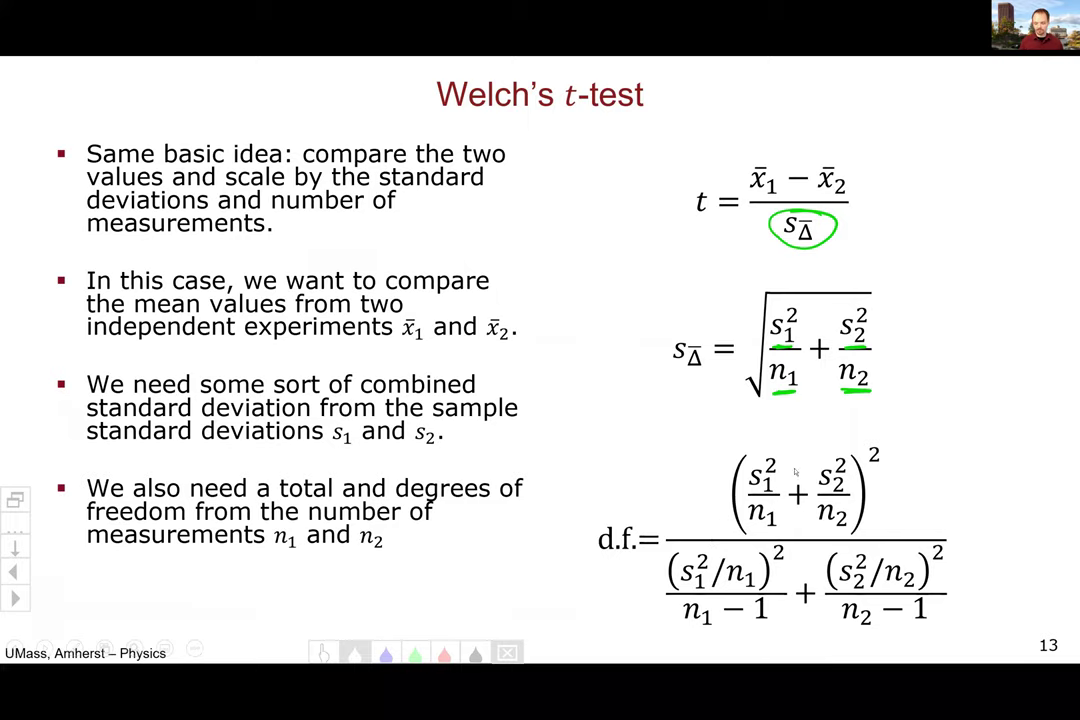
{"action": "key", "text": "alt+Tab"}
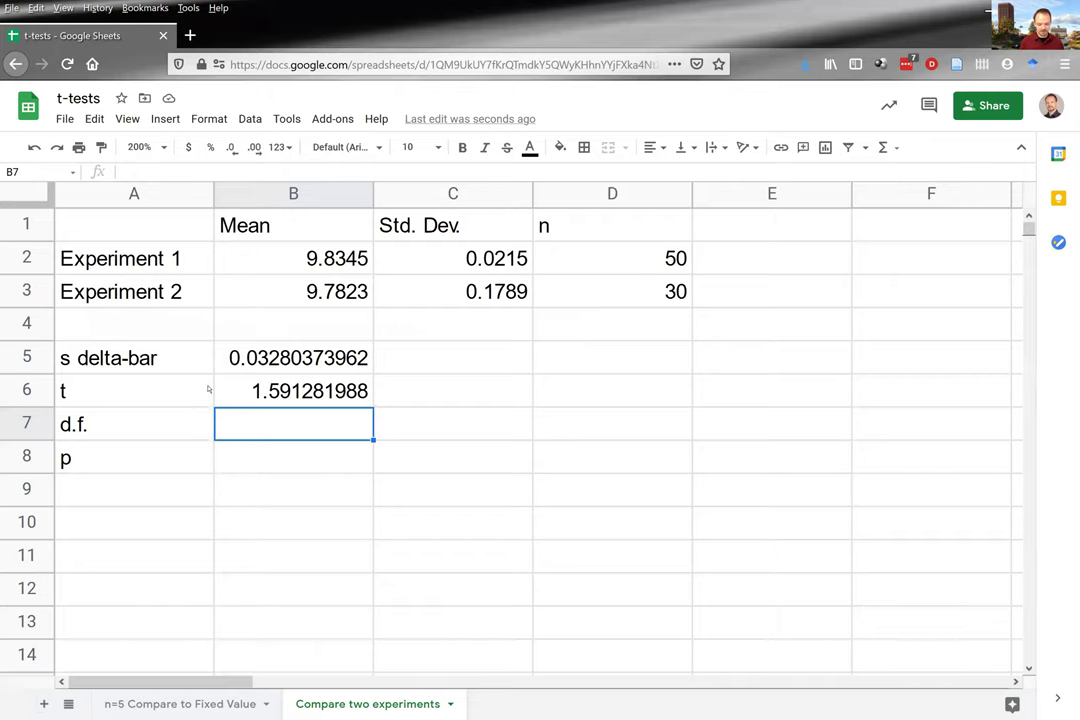
{"action": "type", "text": "=POWER("}
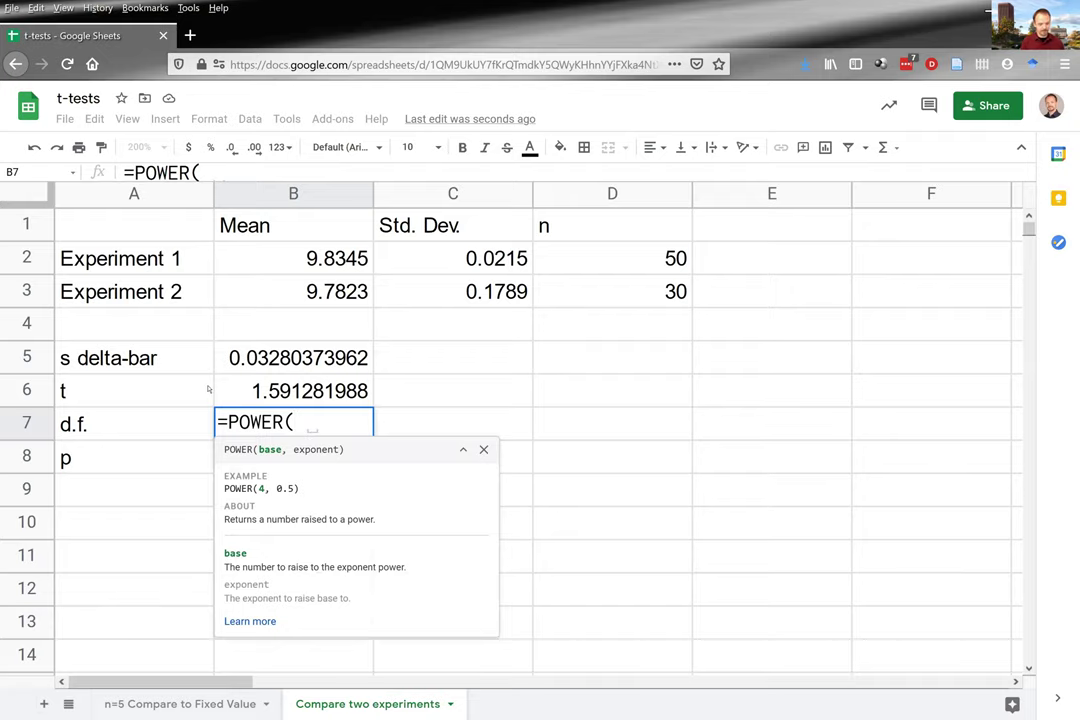
{"action": "type", "text": " POWER("}
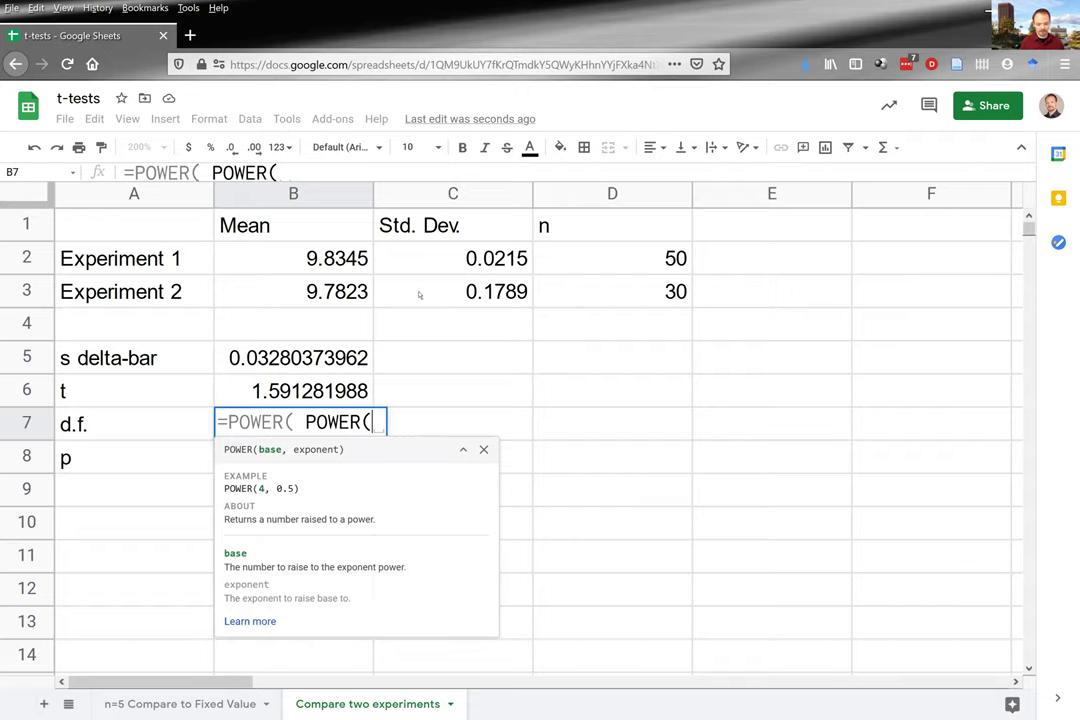
{"action": "left_click", "coordinate": [467, 262]}
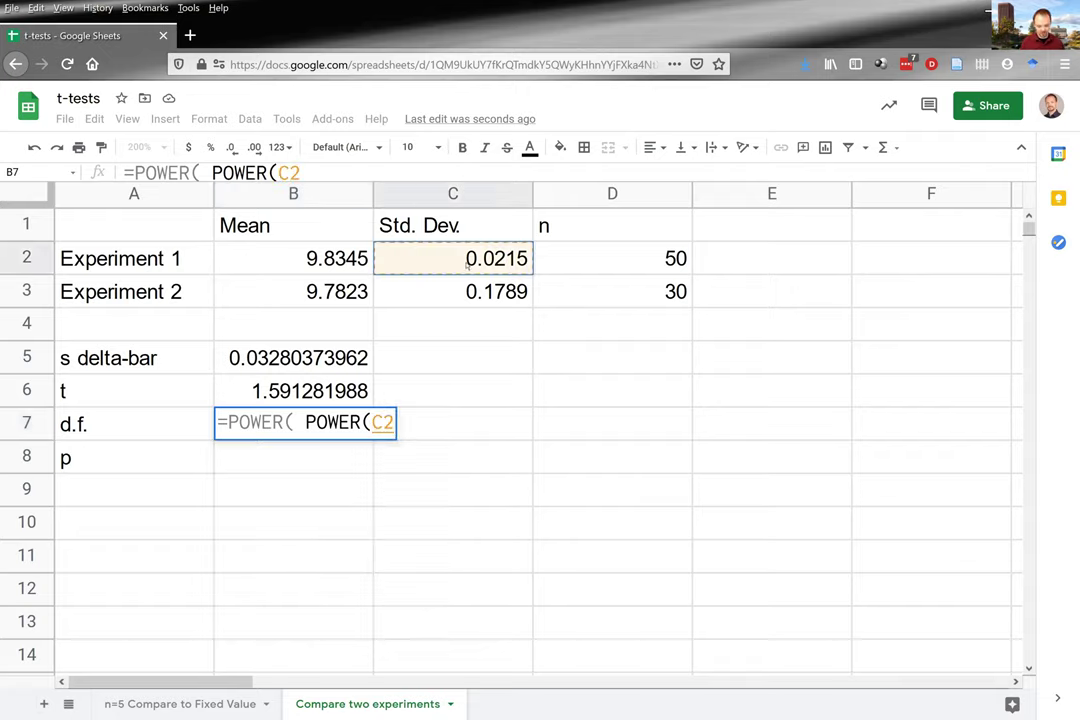
{"action": "type", "text": ",2"}
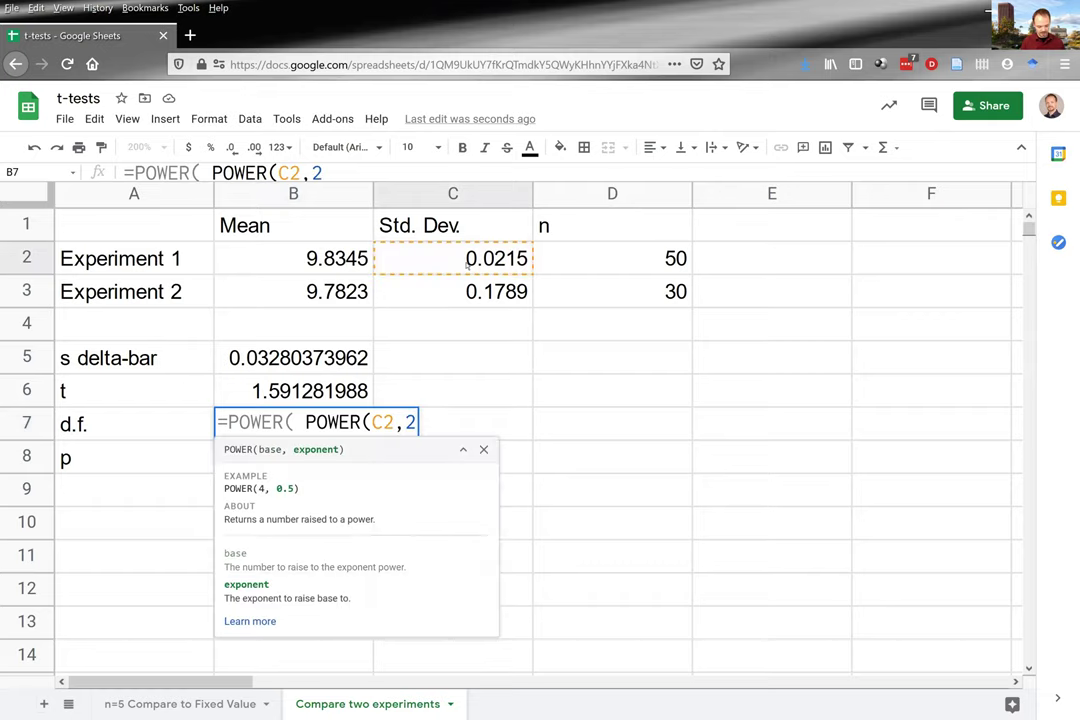
{"action": "type", "text": ")/"}
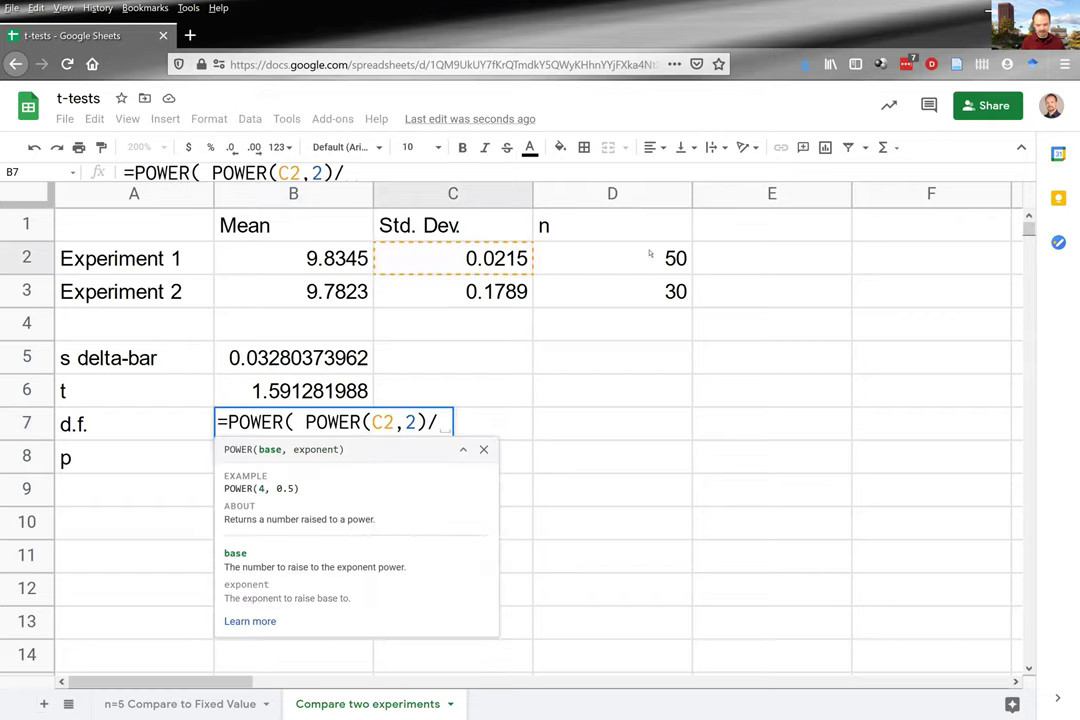
{"action": "left_click", "coordinate": [650, 256]}
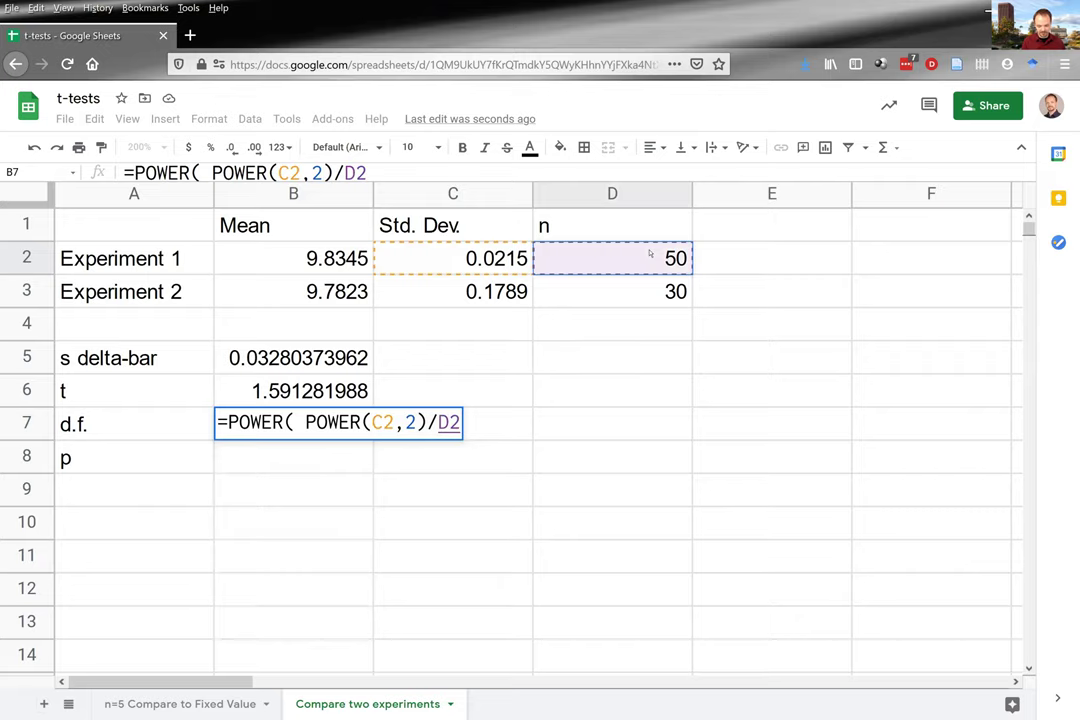
Complete the d.f. numerator in B7 by adding the Experiment 2 term and squaring the sum: + POWER(C3,2)/D3, 2).
{"action": "type", "text": "+ "}
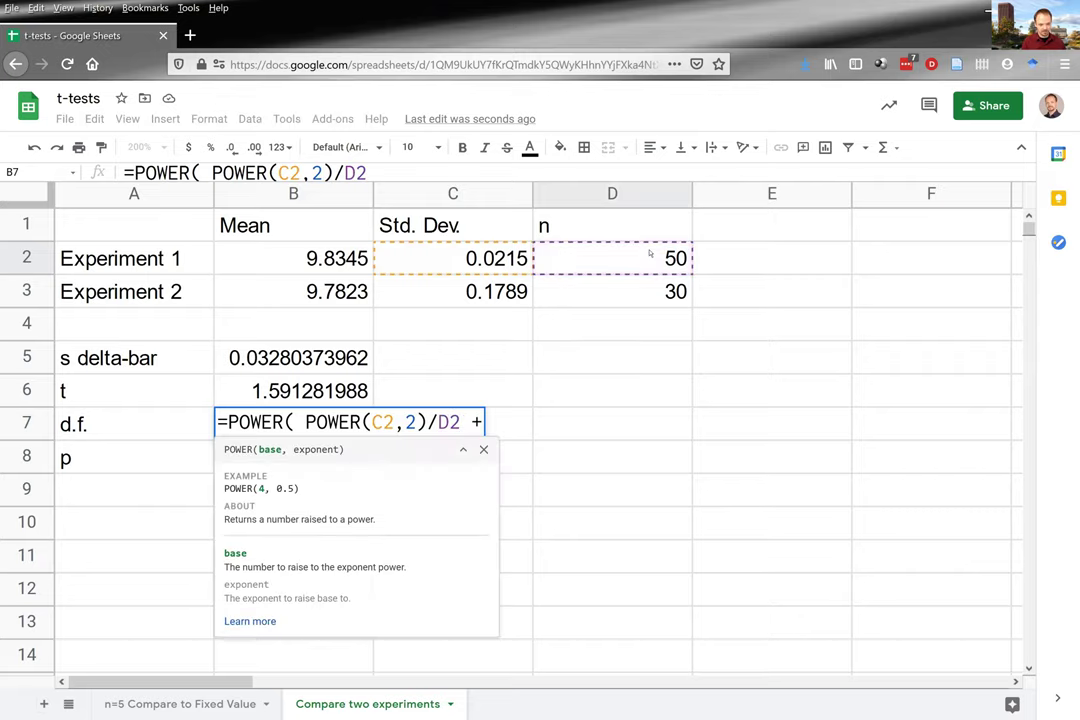
{"action": "type", "text": "POWER("}
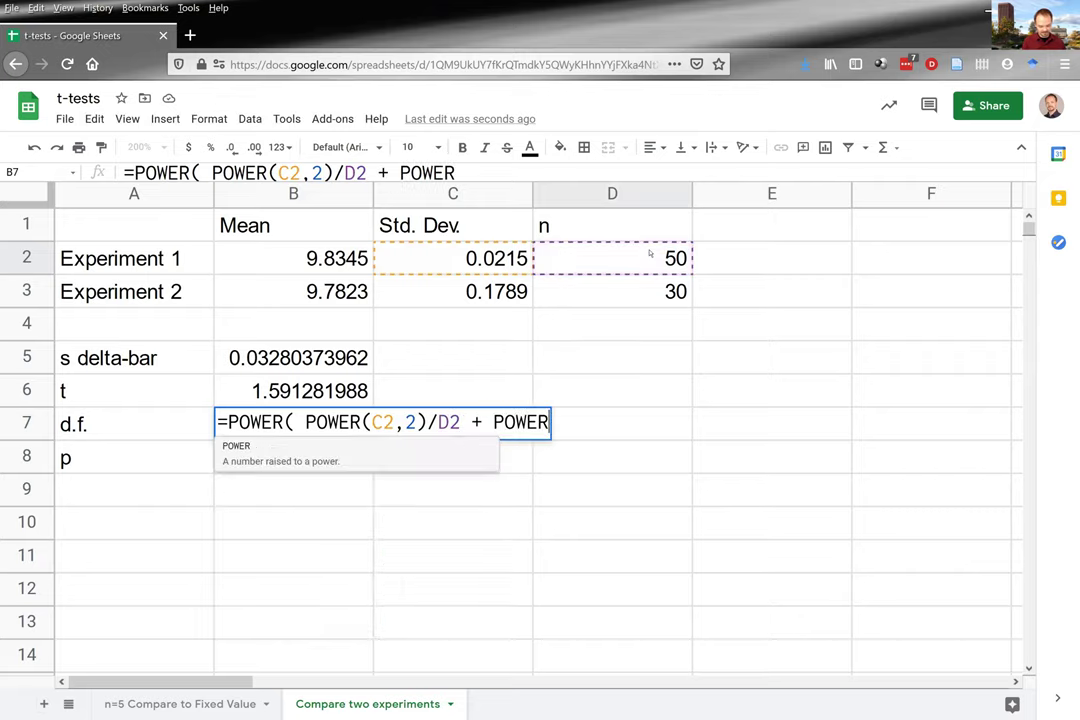
{"action": "left_click", "coordinate": [487, 293]}
{"action": "type", "text": ",2,"}
{"action": "key", "text": "BackSpace"}
{"action": "type", "text": ")/"}
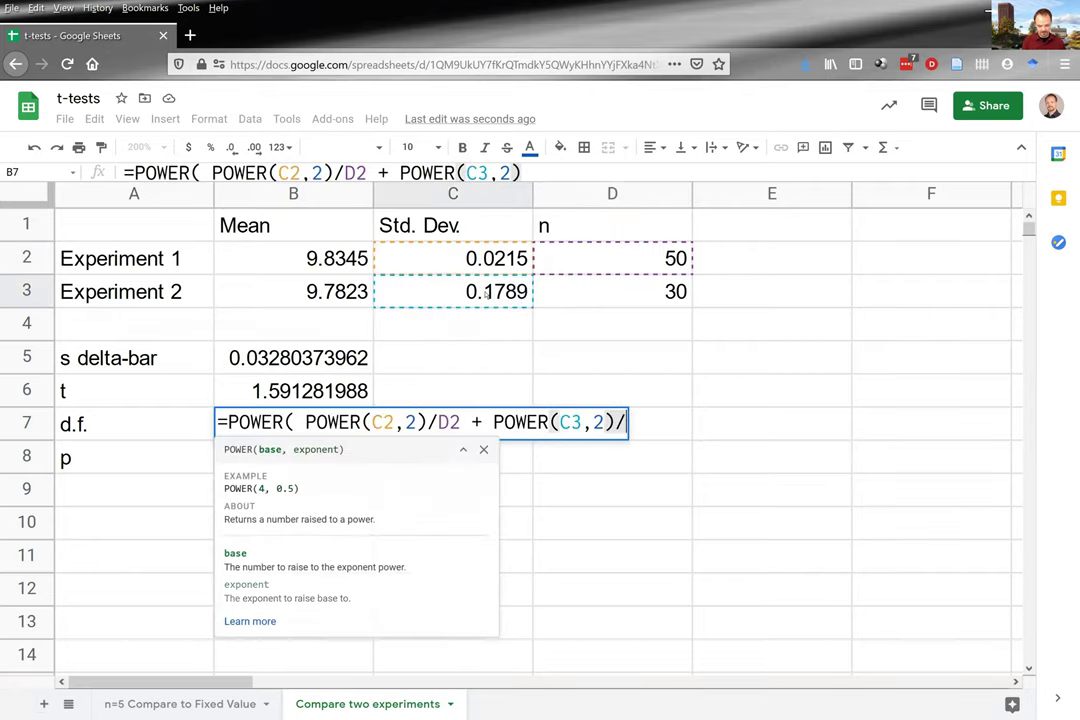
{"action": "left_click", "coordinate": [641, 285]}
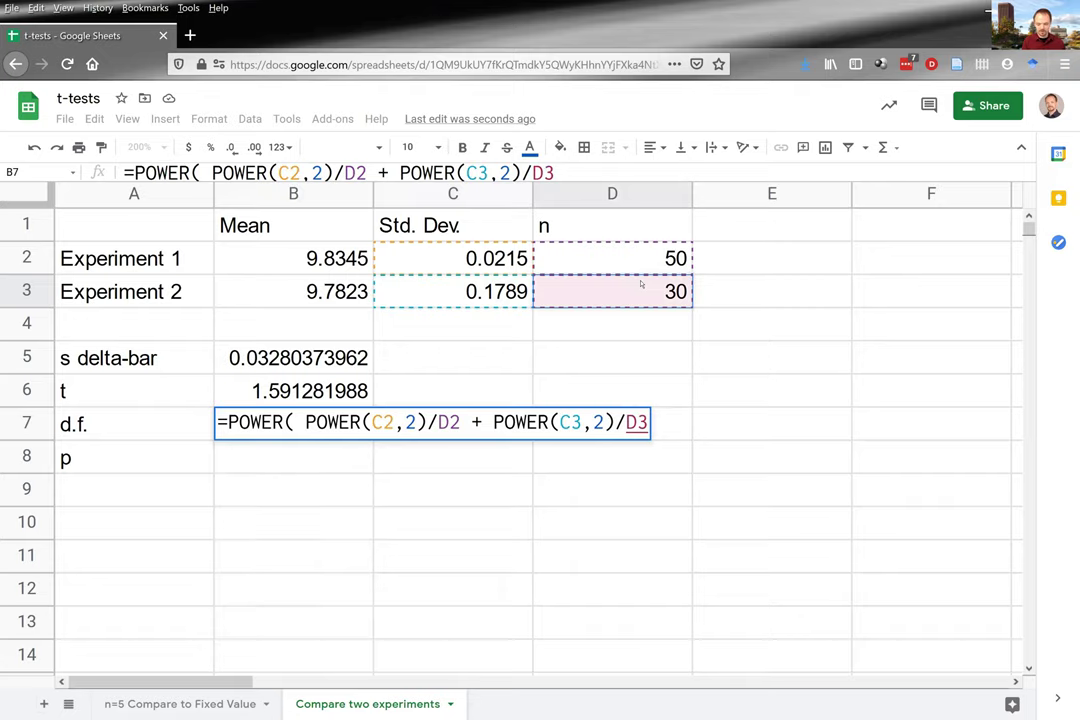
{"action": "type", "text": ", 2)"}
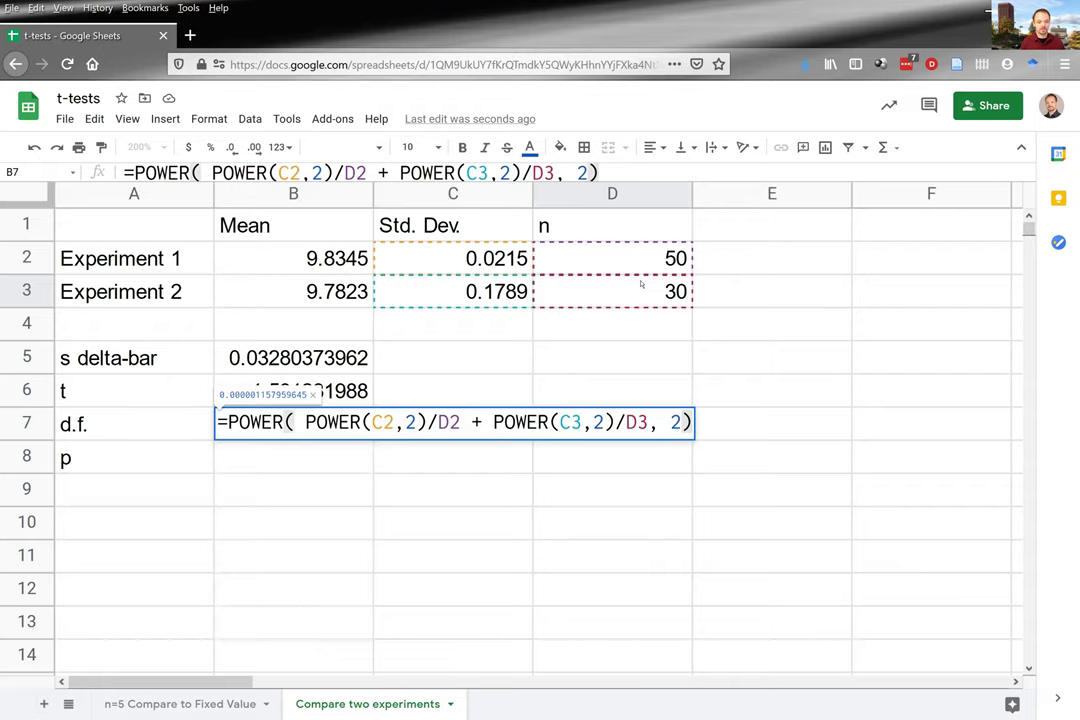
Start the denominator of the d.f. formula in B7 with Experiment 1's variance over its n: /( POWER(C2,2)/D2.
{"action": "type", "text": "/("}
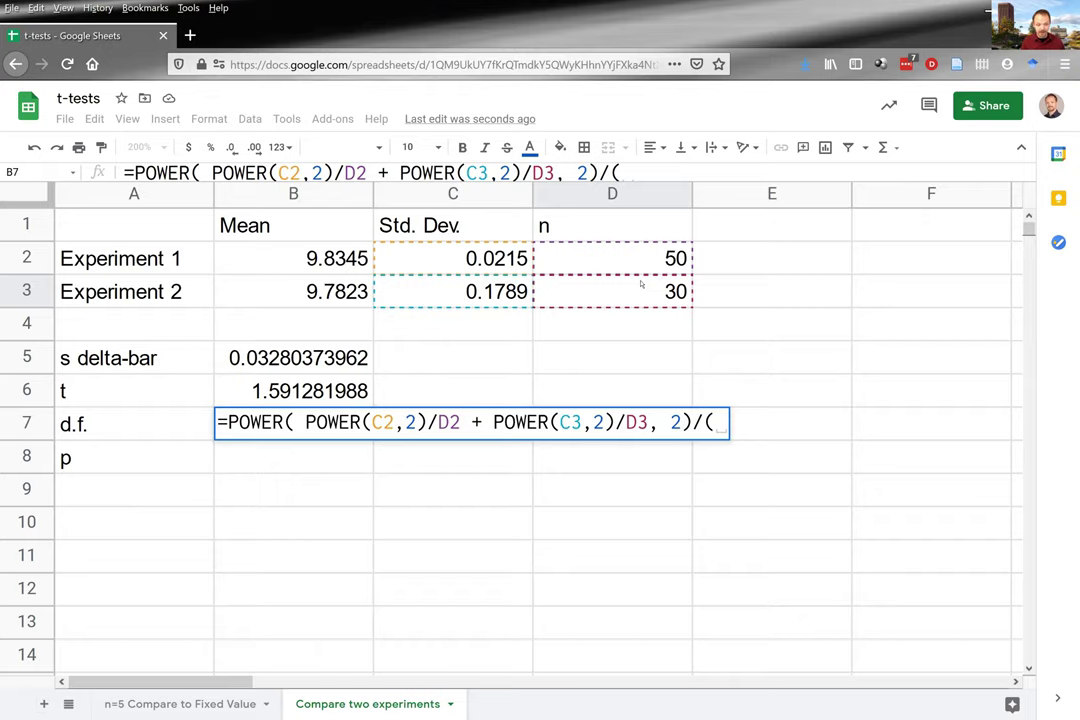
{"action": "type", "text": " POWER("}
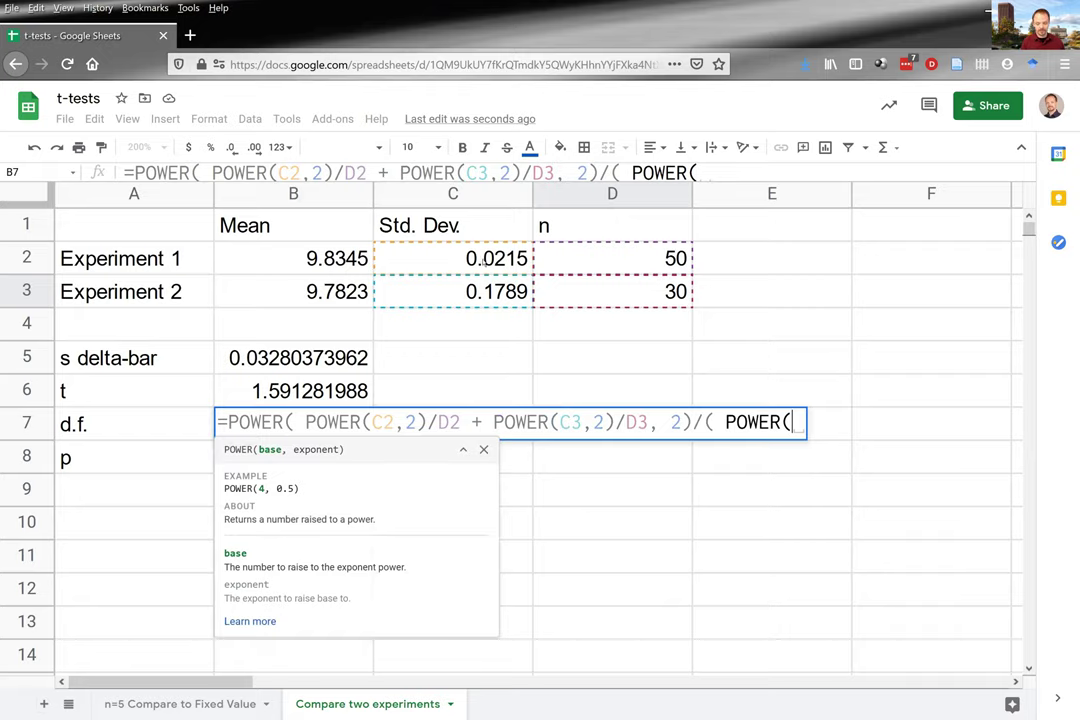
{"action": "left_click", "coordinate": [482, 258]}
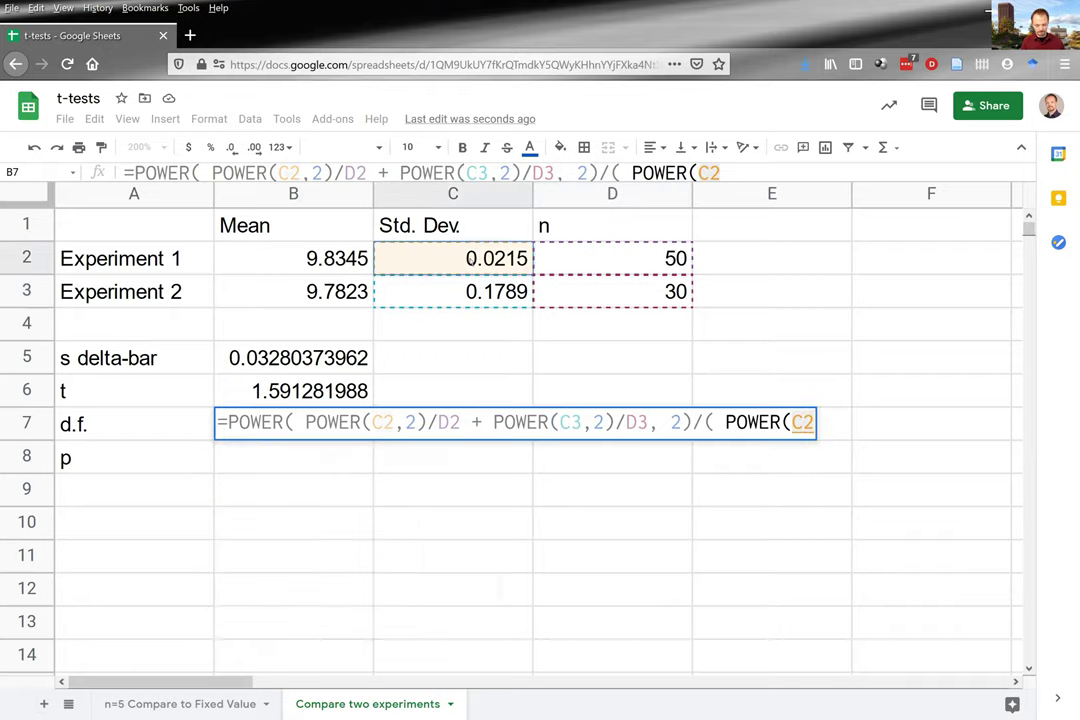
{"action": "type", "text": ",2"}
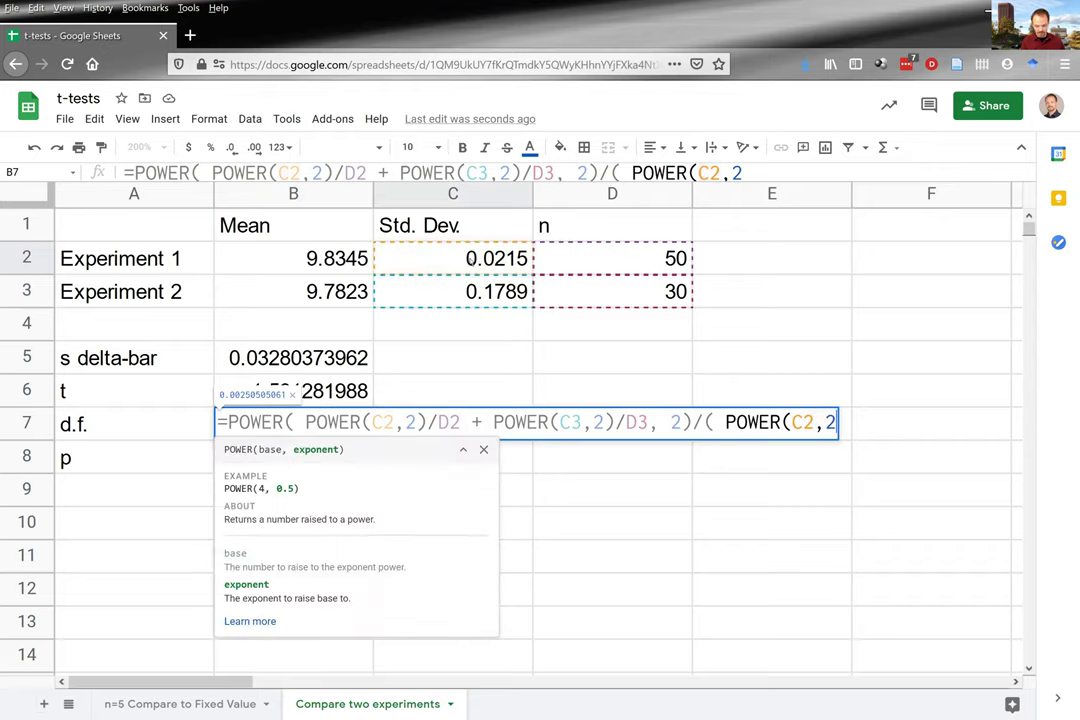
{"action": "type", "text": ")/"}
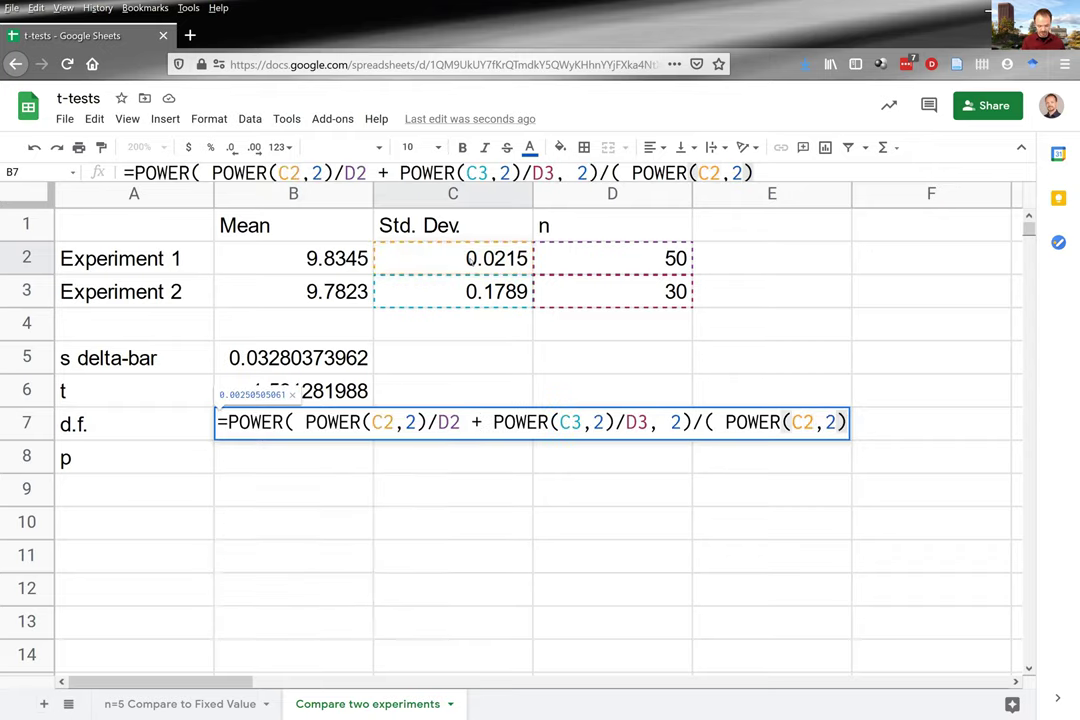
{"action": "left_click", "coordinate": [621, 253]}
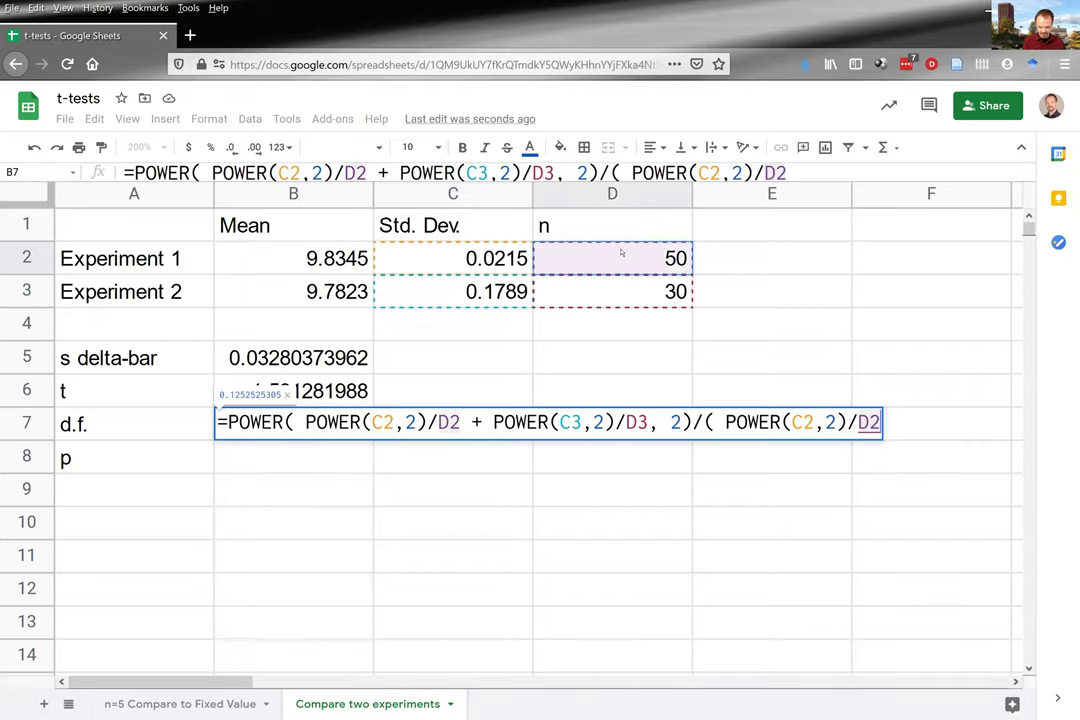
Square the Experiment 1 denominator term by wrapping it in an outer POWER: POWER(POWER(C2,2)/D2,2).
{"action": "left_click", "coordinate": [729, 421]}
{"action": "type", "text": "POWER("}
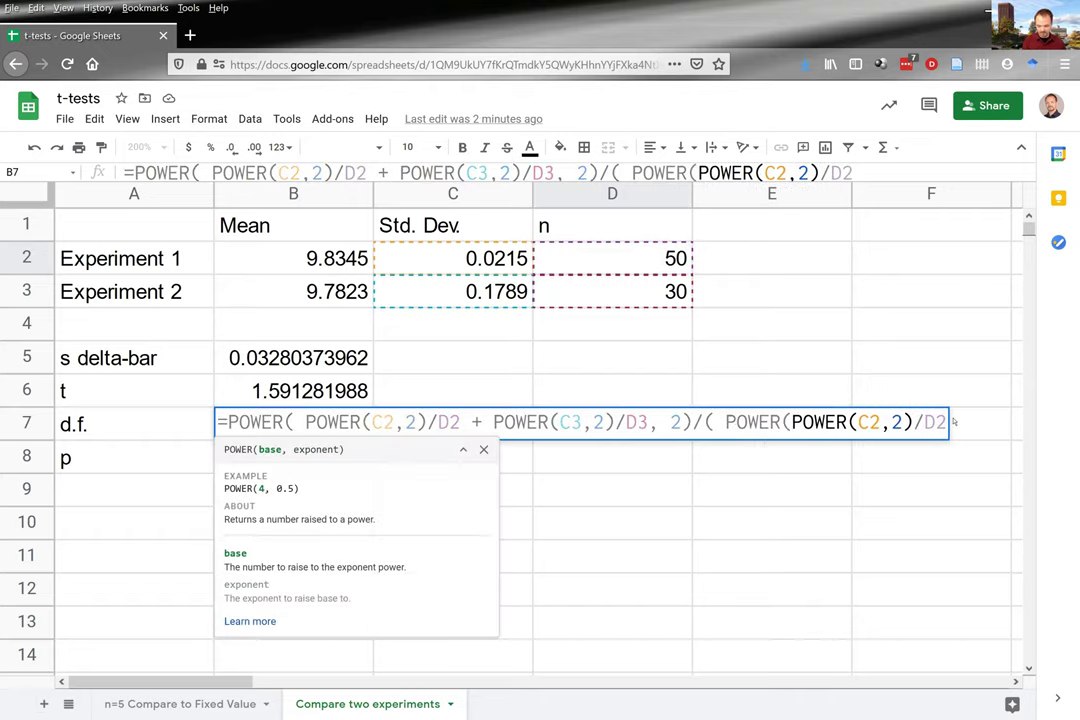
{"action": "left_click", "coordinate": [876, 171]}
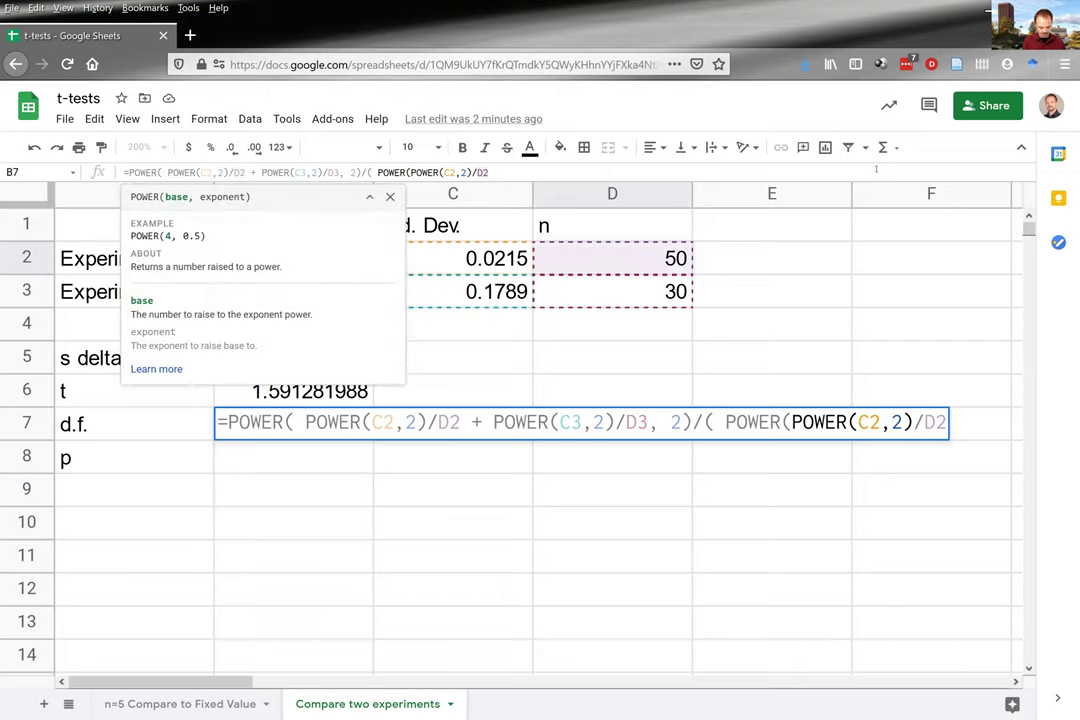
{"action": "type", "text": ",2"}
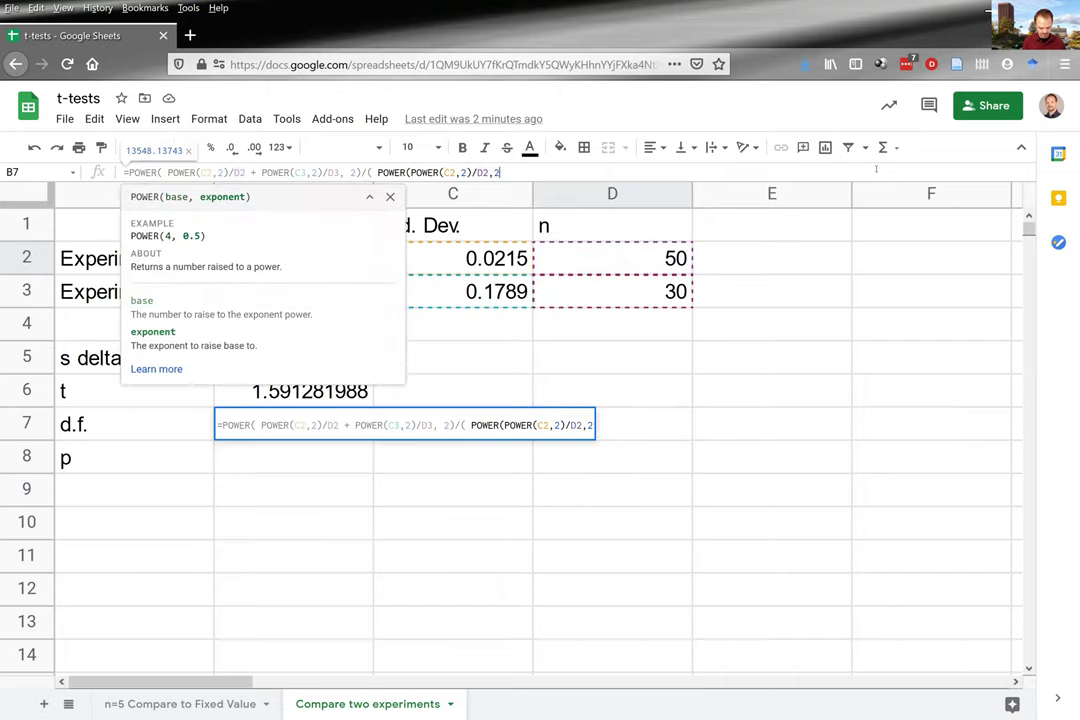
{"action": "type", "text": ")"}
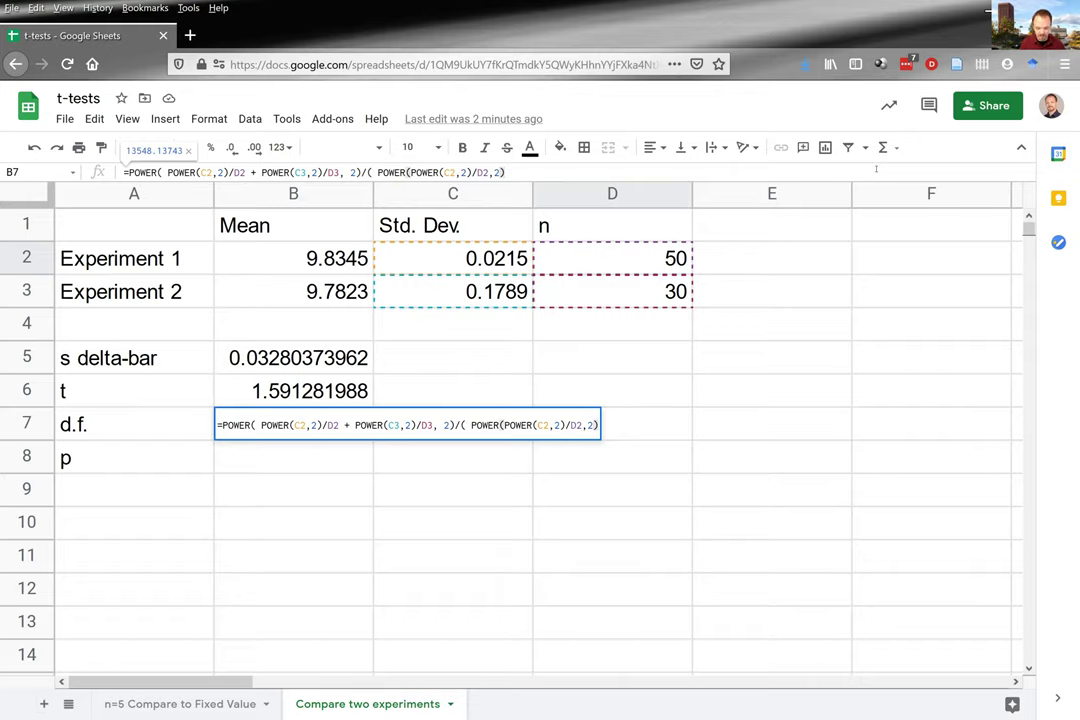
Divide the squared Experiment 1 term in the d.f. denominator by (D2-1).
{"action": "type", "text": "/"}
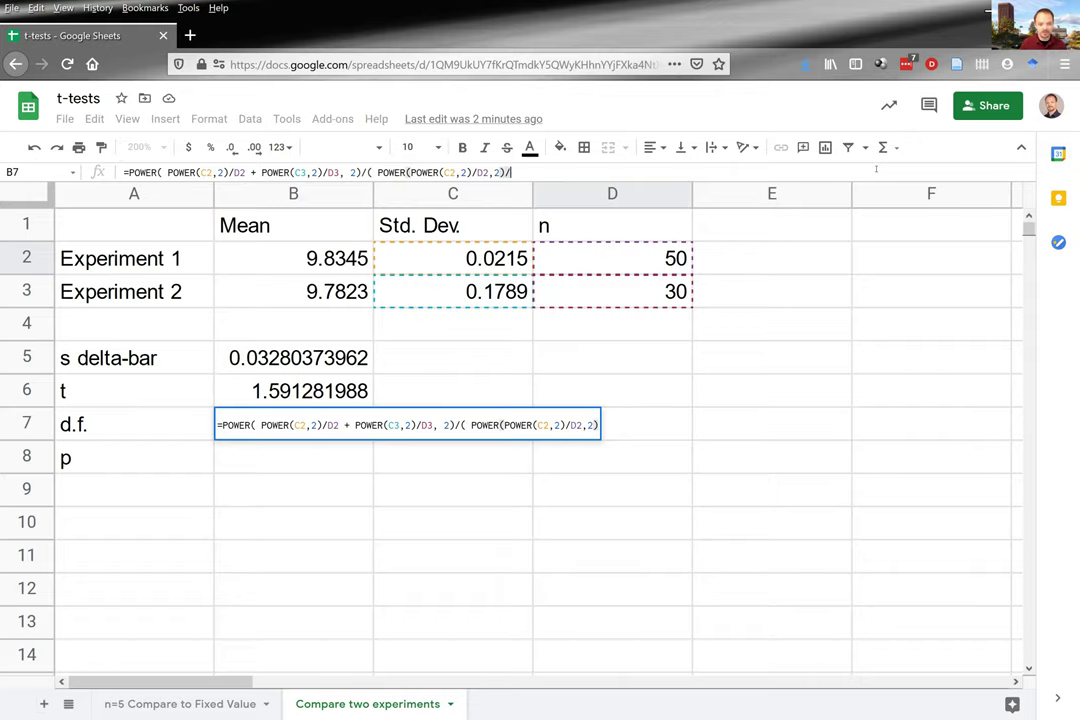
{"action": "type", "text": "("}
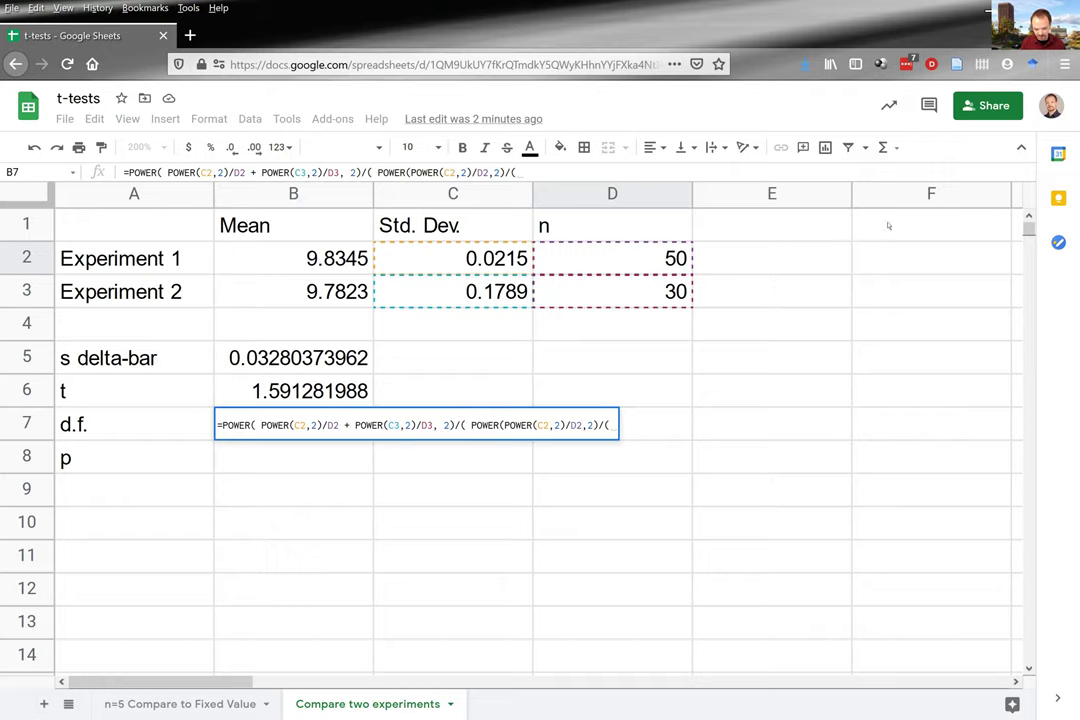
{"action": "left_click", "coordinate": [628, 258]}
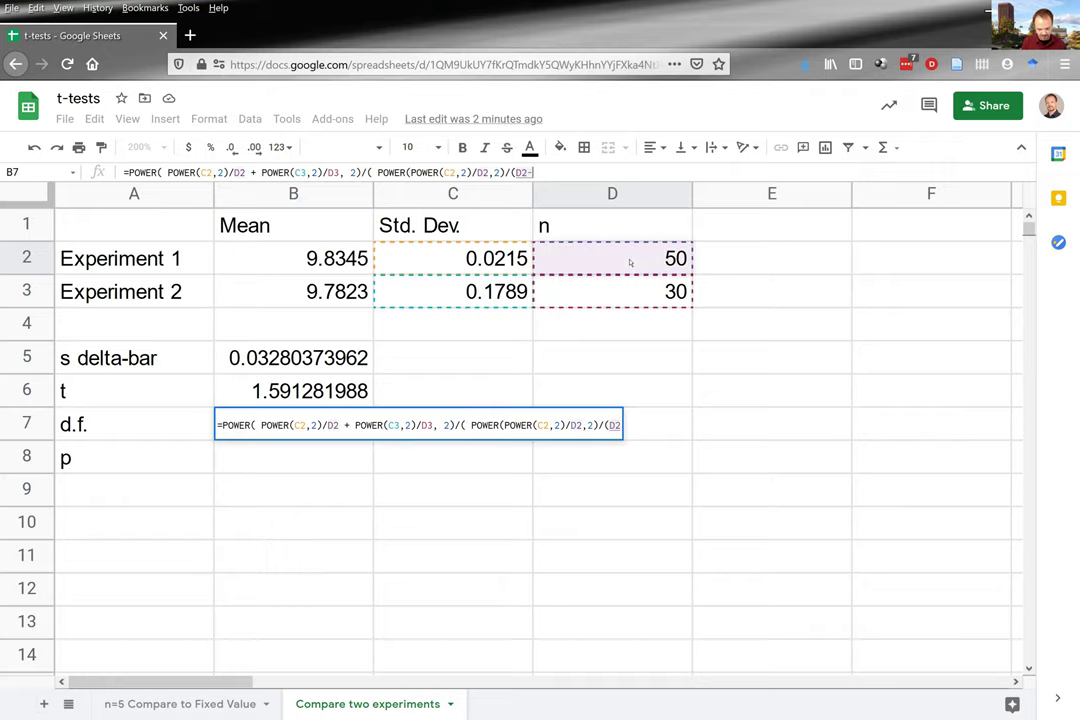
{"action": "type", "text": "-1)"}
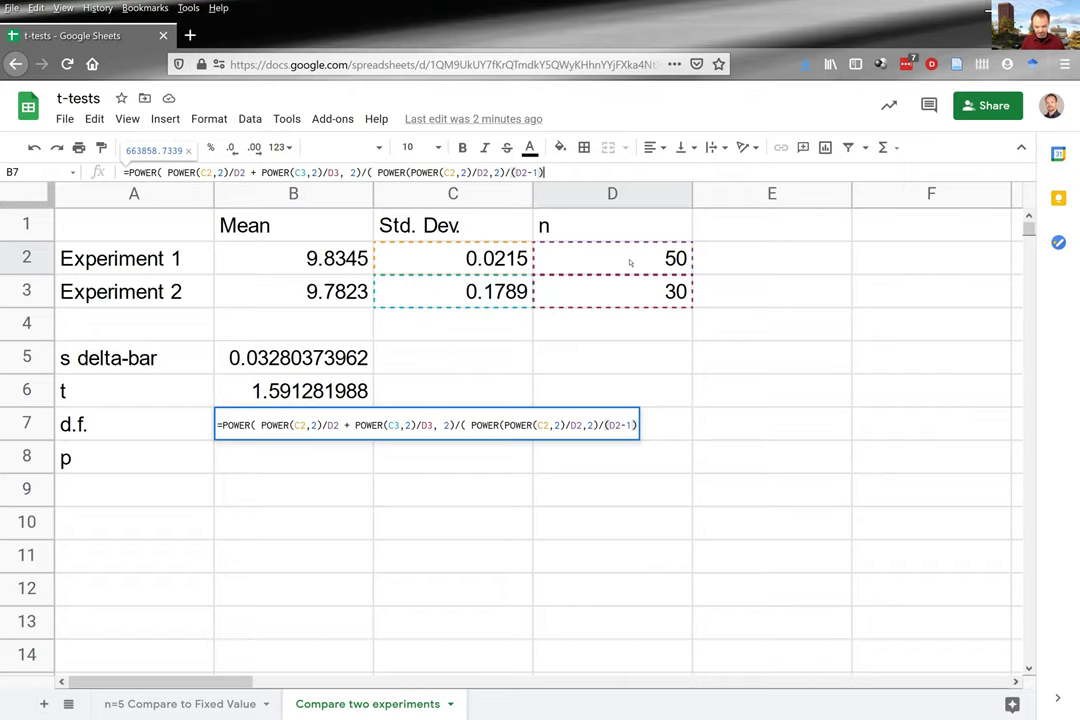
Add Experiment 2's variance over its n to the d.f. denominator in B7: + POWER(C3,2)/D3.
{"action": "type", "text": " + "}
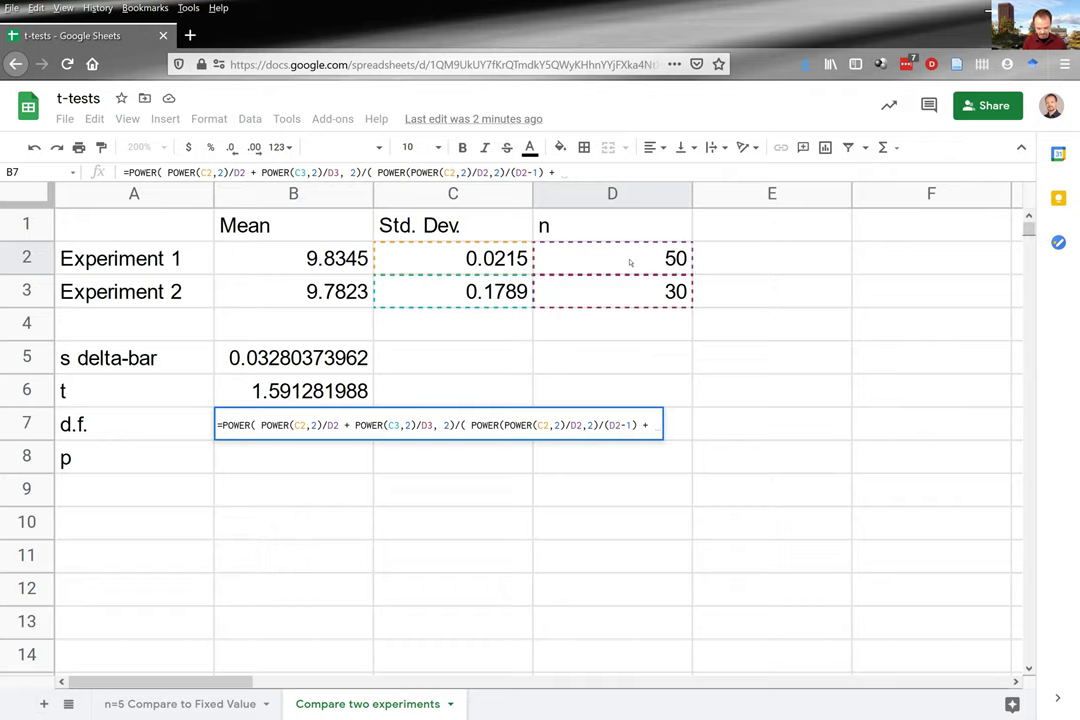
{"action": "type", "text": "POWER"}
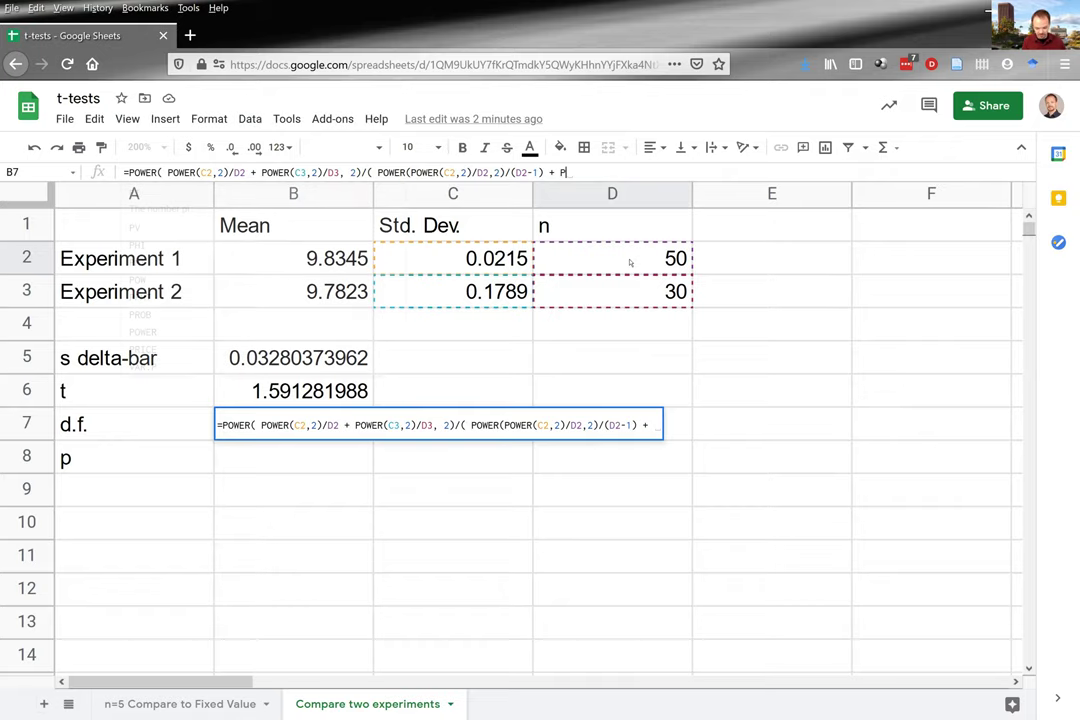
{"action": "type", "text": "("}
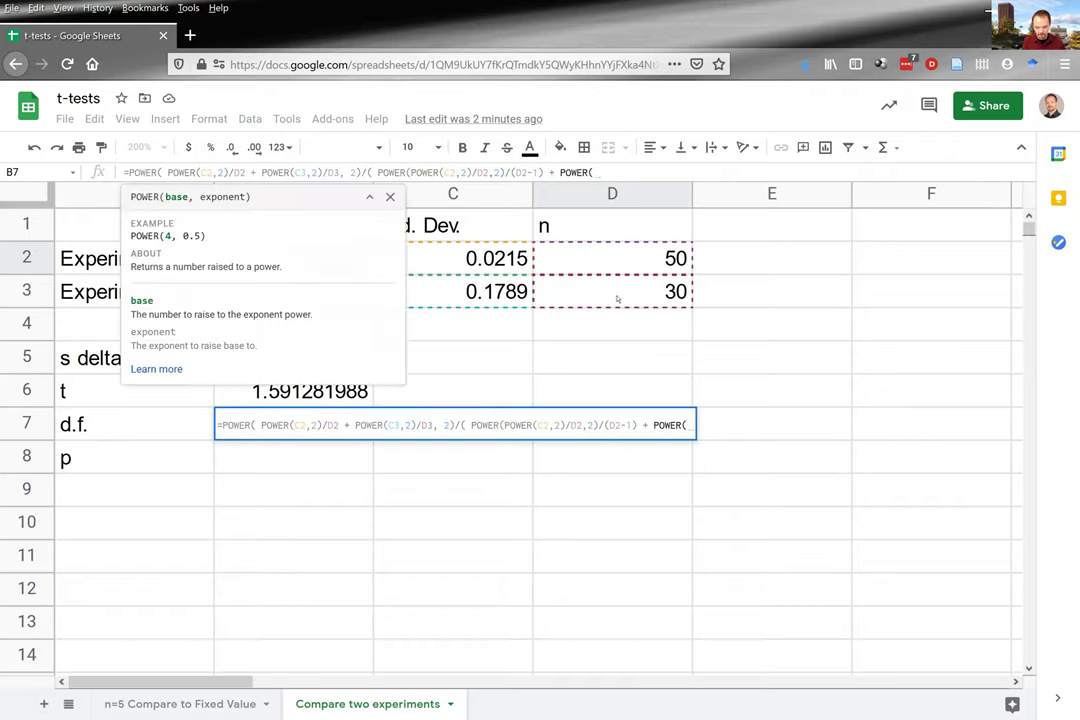
{"action": "left_click", "coordinate": [477, 297]}
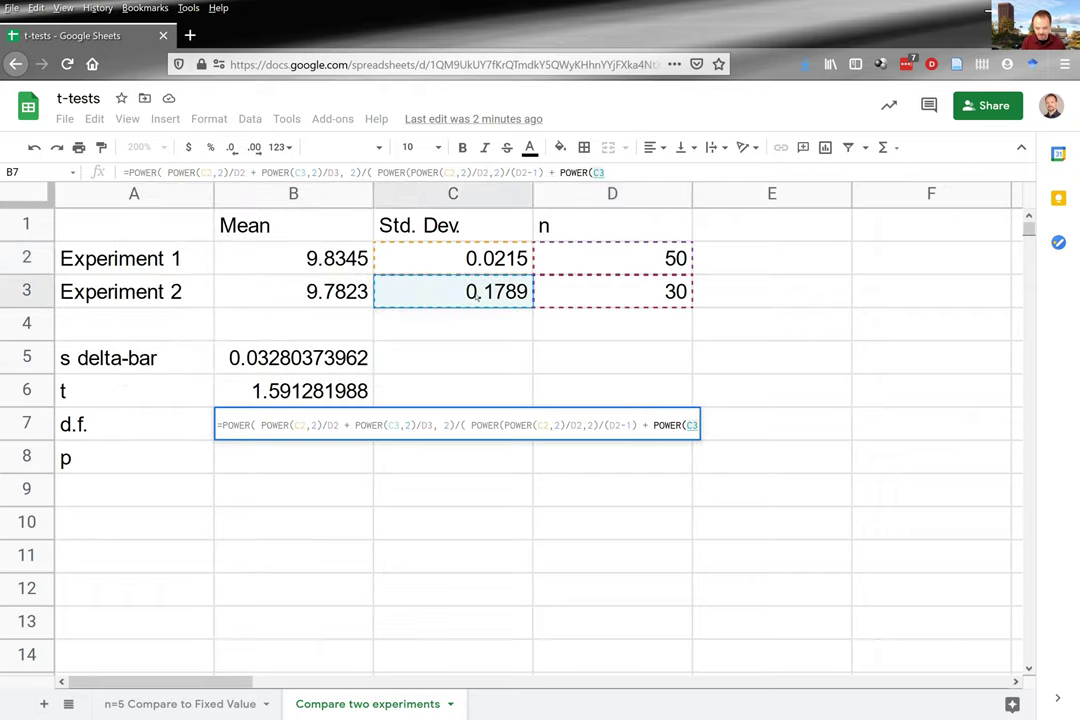
{"action": "type", "text": ","}
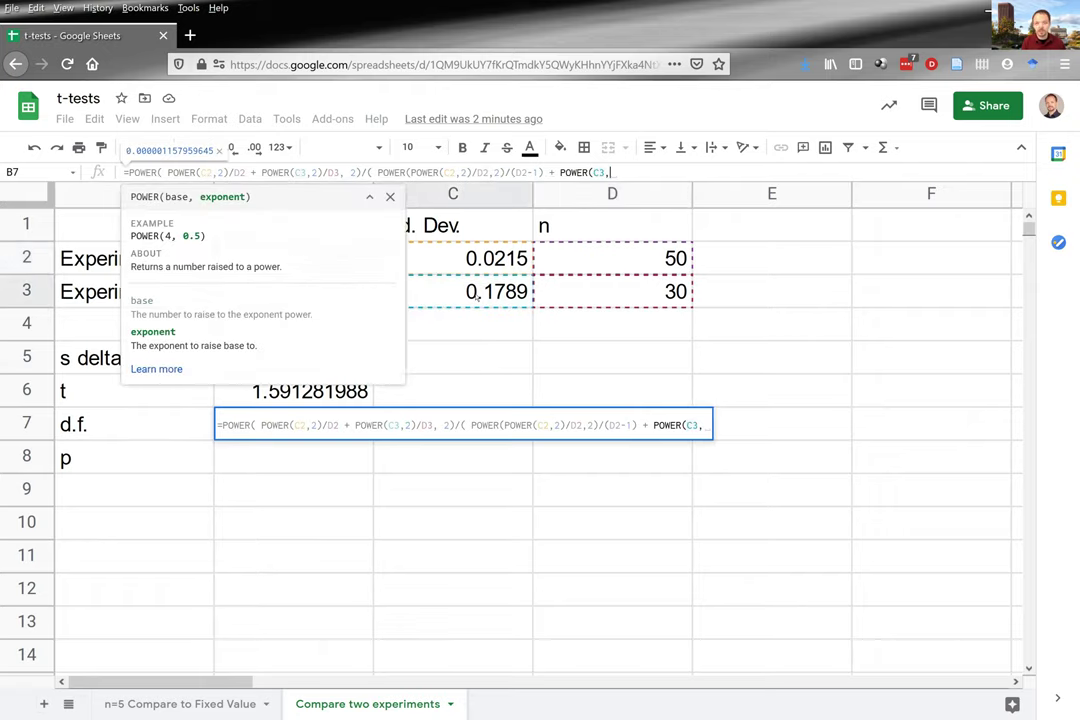
{"action": "type", "text": "2)"}
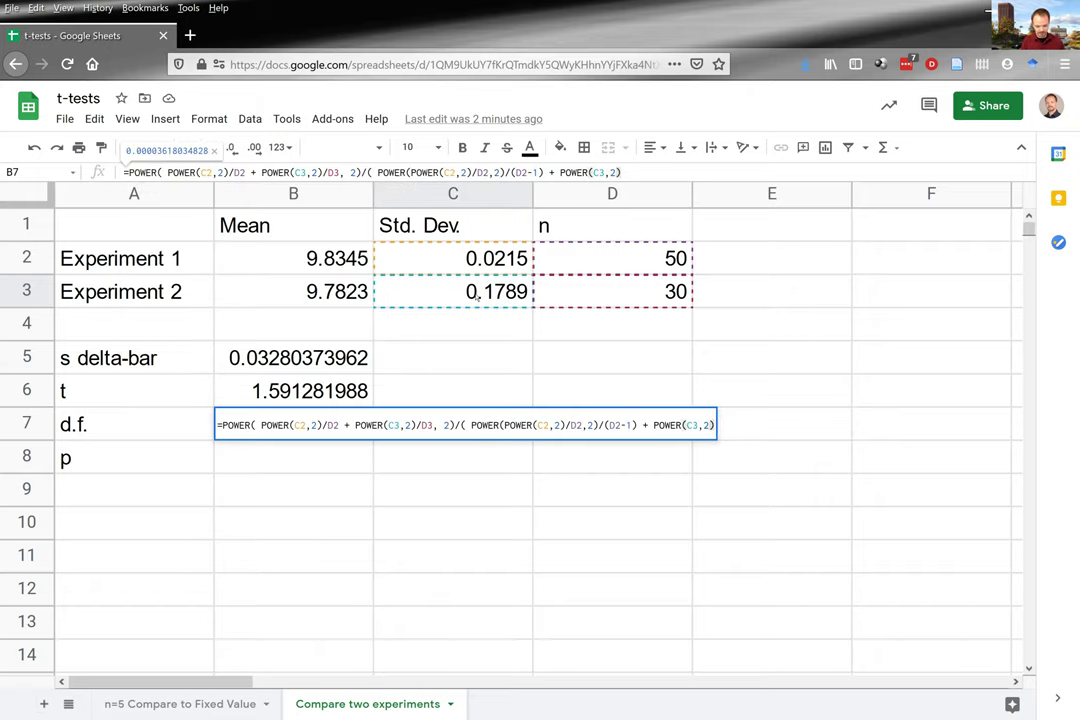
{"action": "type", "text": "/"}
{"action": "left_click", "coordinate": [592, 298]}
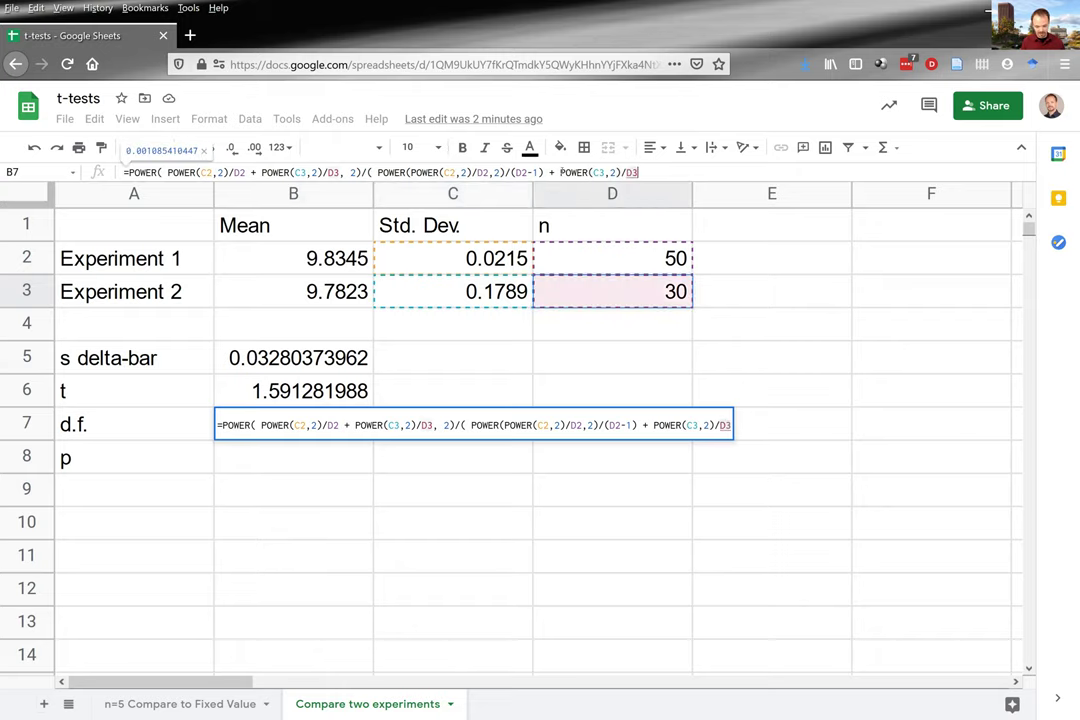
Square the Experiment 2 denominator term in B7 by wrapping it in an outer POWER: POWER(POWER(C3,2)/D3,2).
{"action": "left_click", "coordinate": [565, 172]}
{"action": "type", "text": "POWER("}
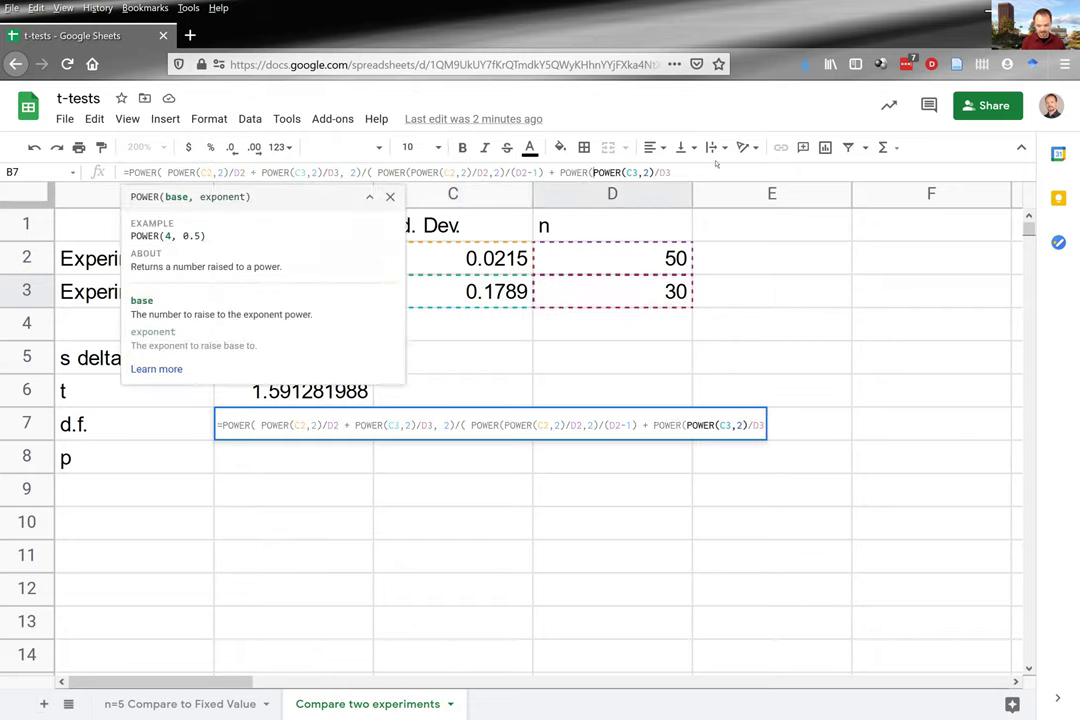
{"action": "left_click", "coordinate": [685, 172]}
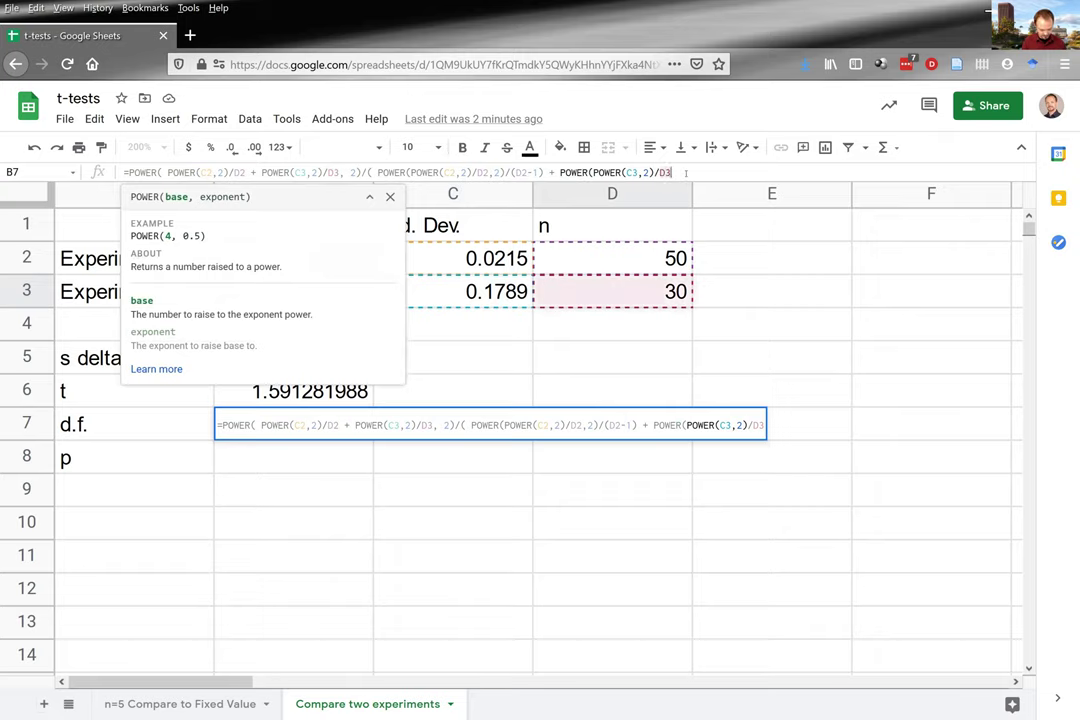
{"action": "type", "text": ", 2"}
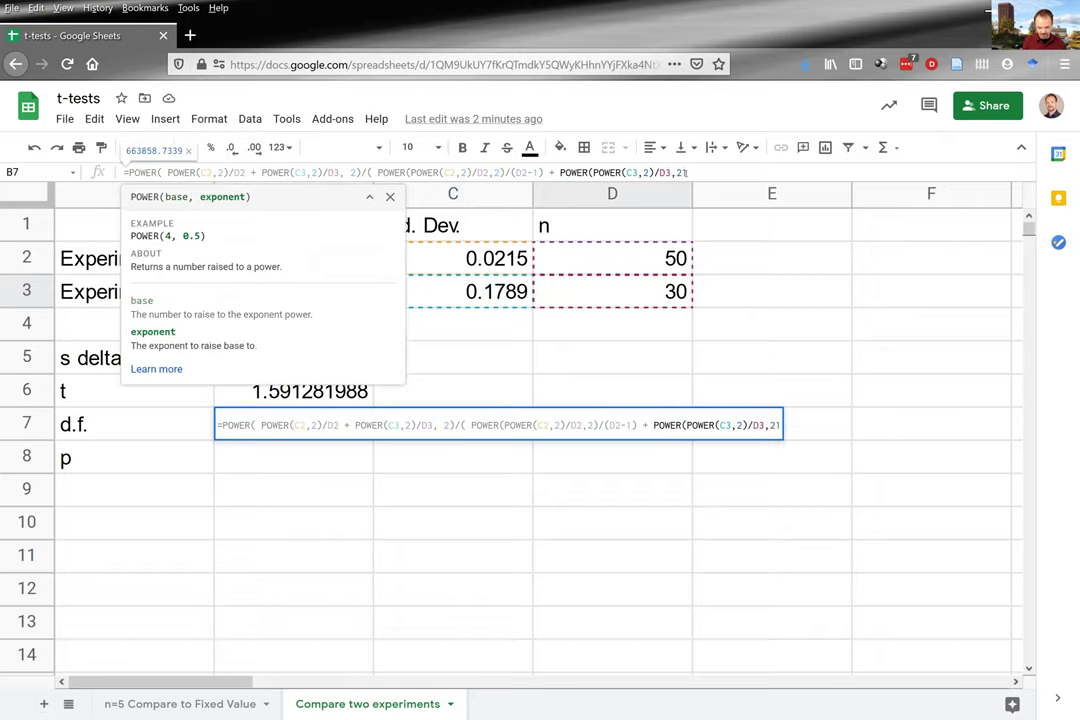
{"action": "type", "text": ")"}
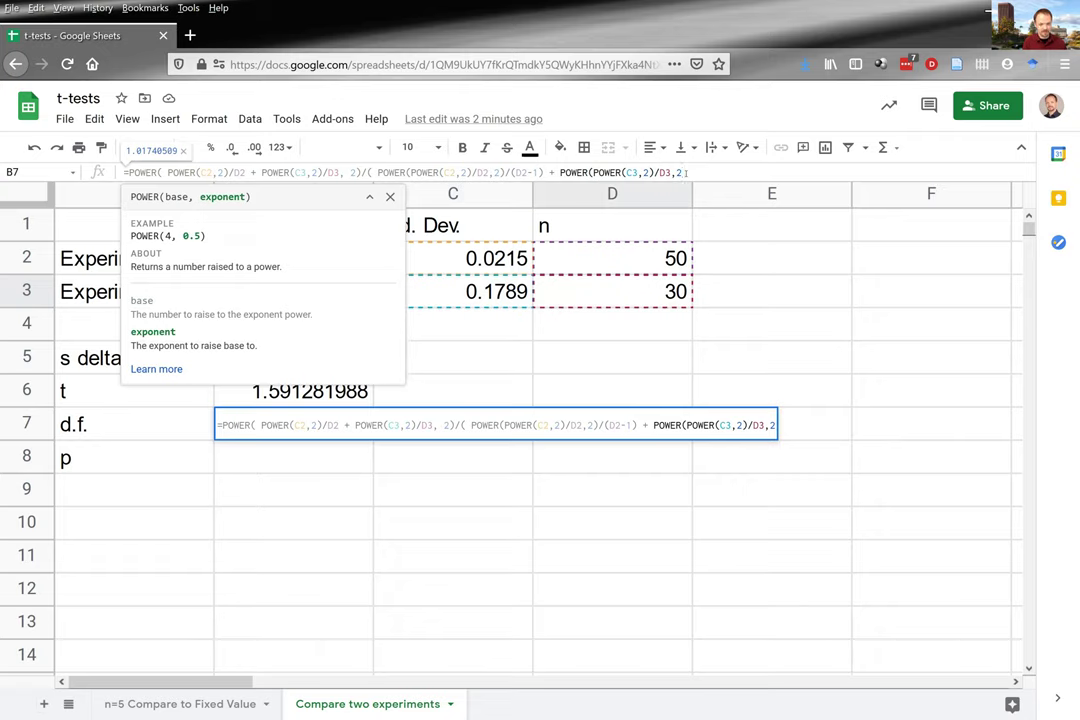
Divide the squared Experiment 2 term by (D3-1), close the denominator's parenthesis and enter the d.f. formula in B7.
{"action": "type", "text": "/("}
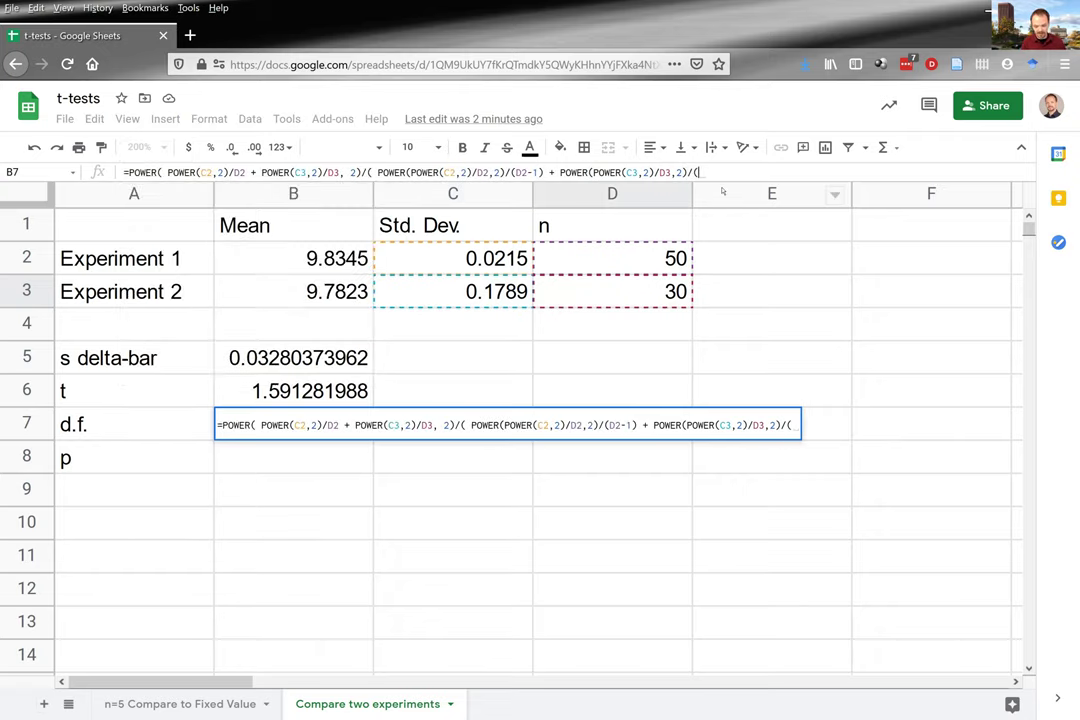
{"action": "left_click", "coordinate": [627, 293]}
{"action": "type", "text": "-1"}
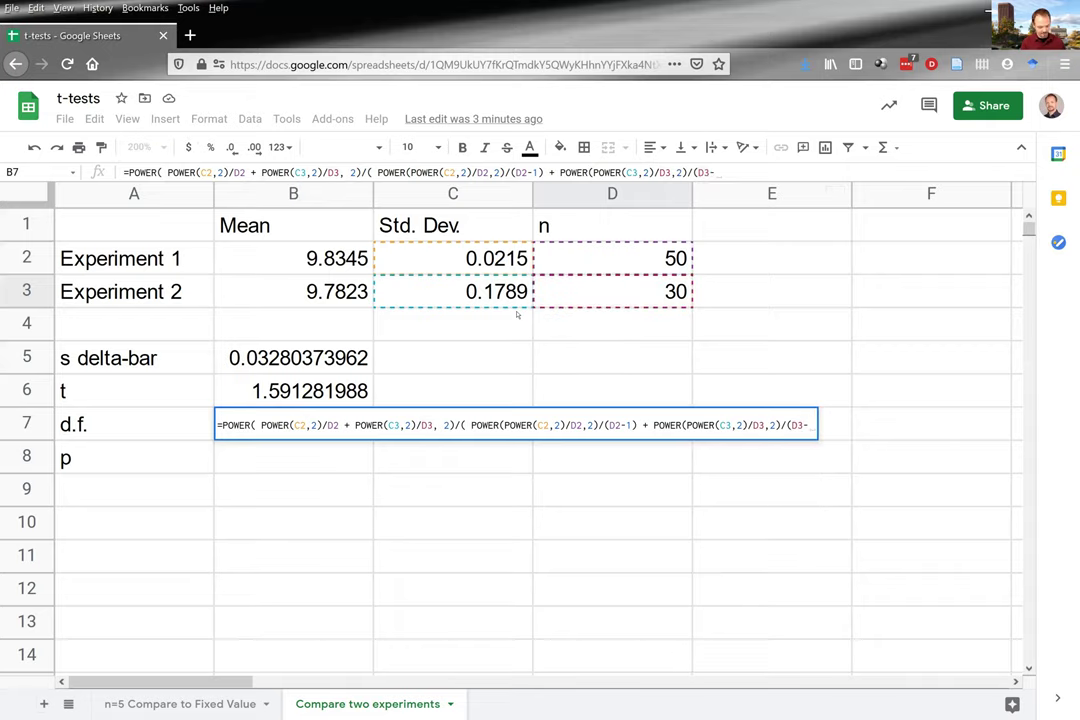
{"action": "type", "text": ") "}
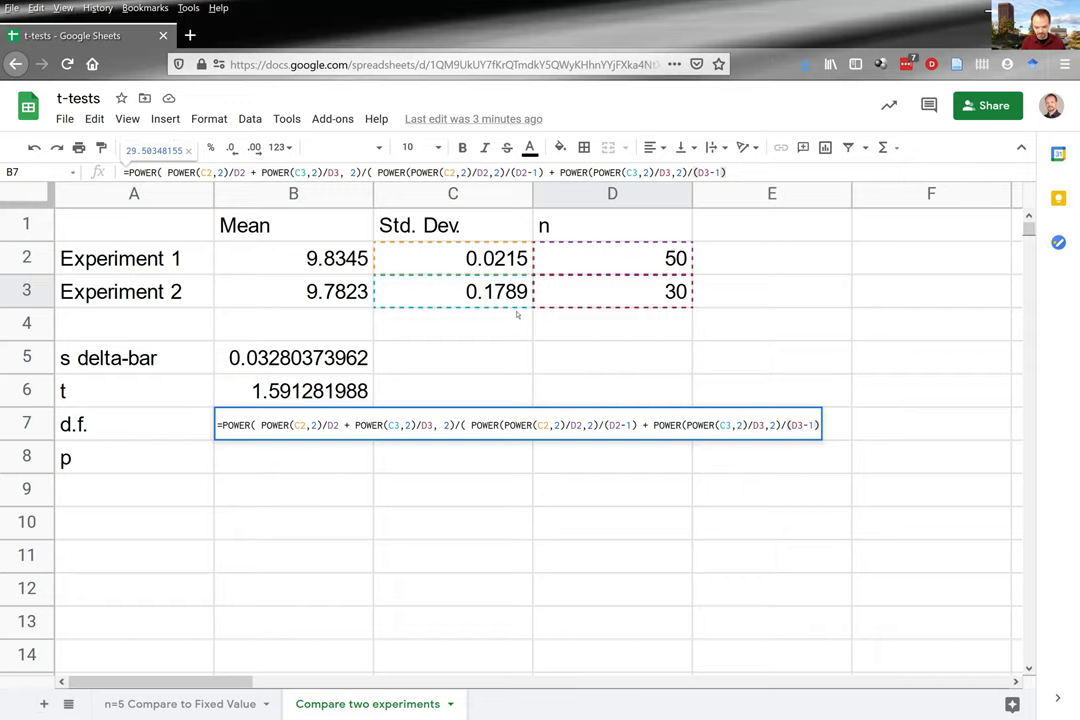
{"action": "type", "text": ")"}
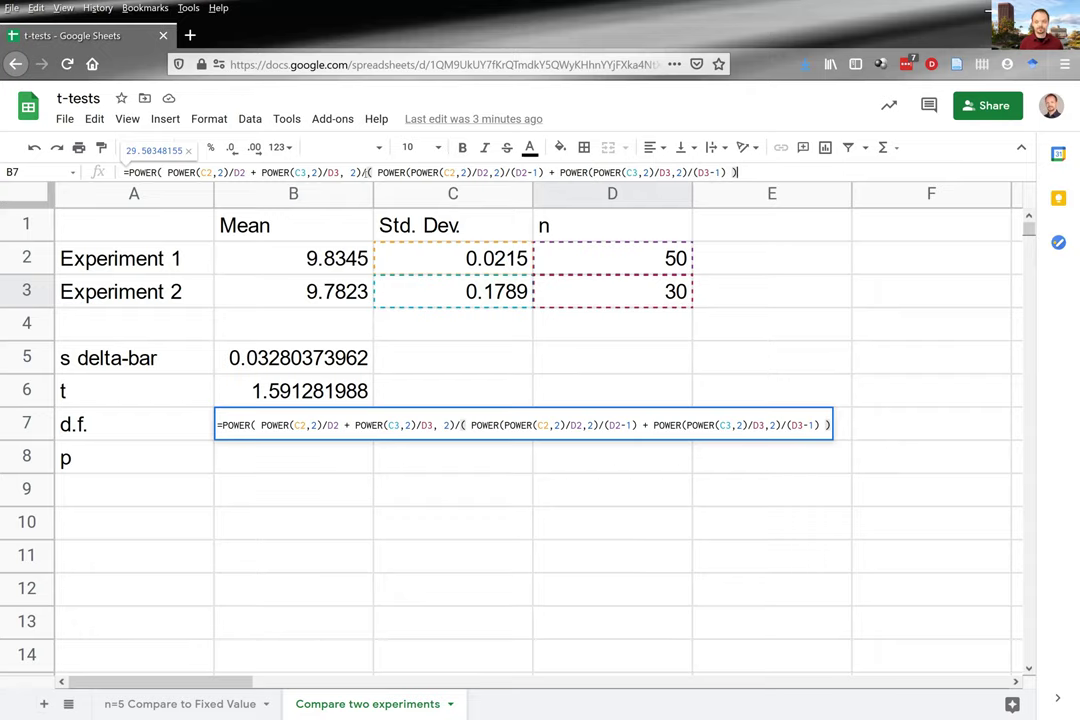
{"action": "key", "text": "Return"}
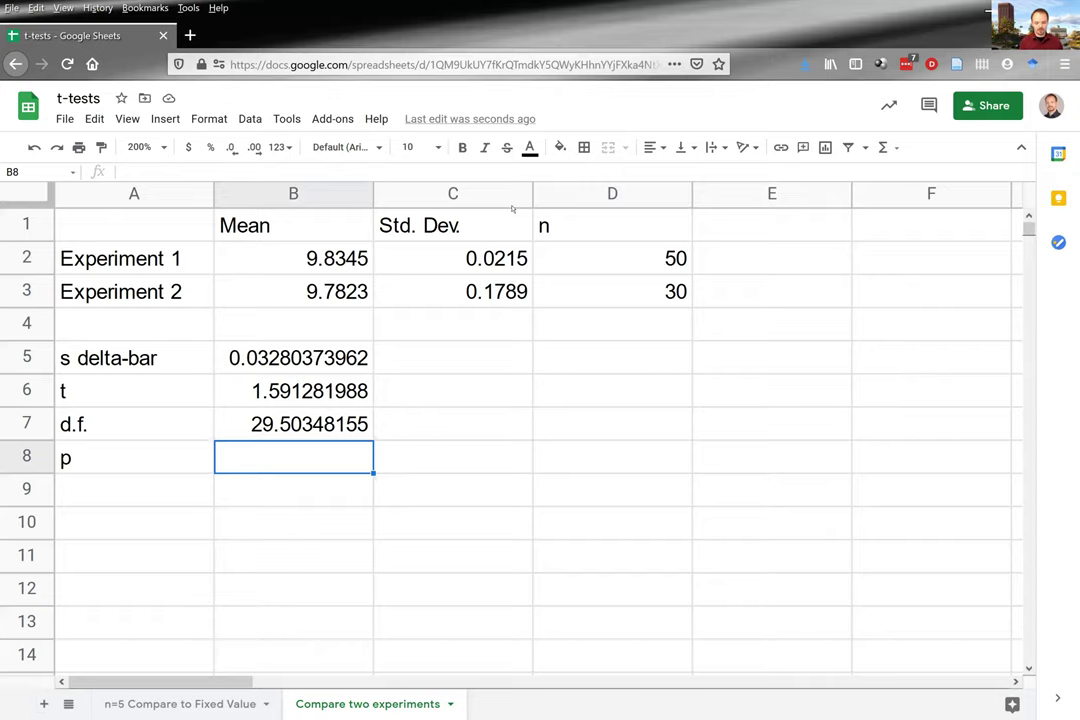
Calculate the two-tailed p value in B8 from t and the degrees of freedom with =T.DIST.2T(B6,B7).
{"action": "left_click_drag", "start_coordinate": [605, 262], "coordinate": [610, 299]}
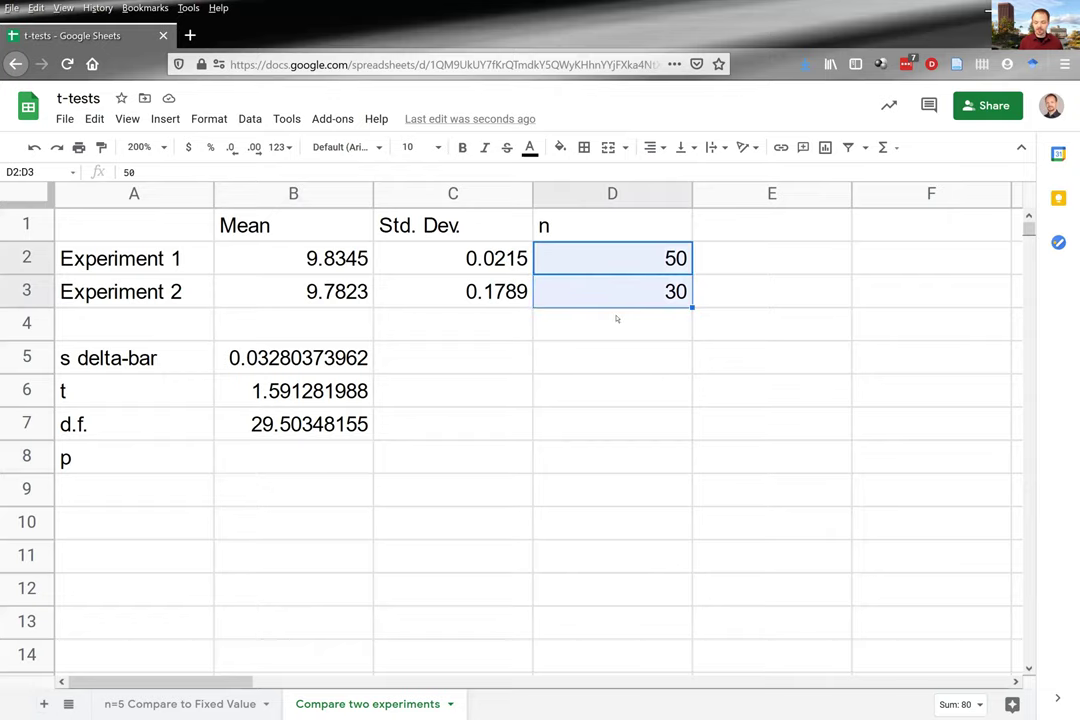
{"action": "left_click", "coordinate": [262, 454]}
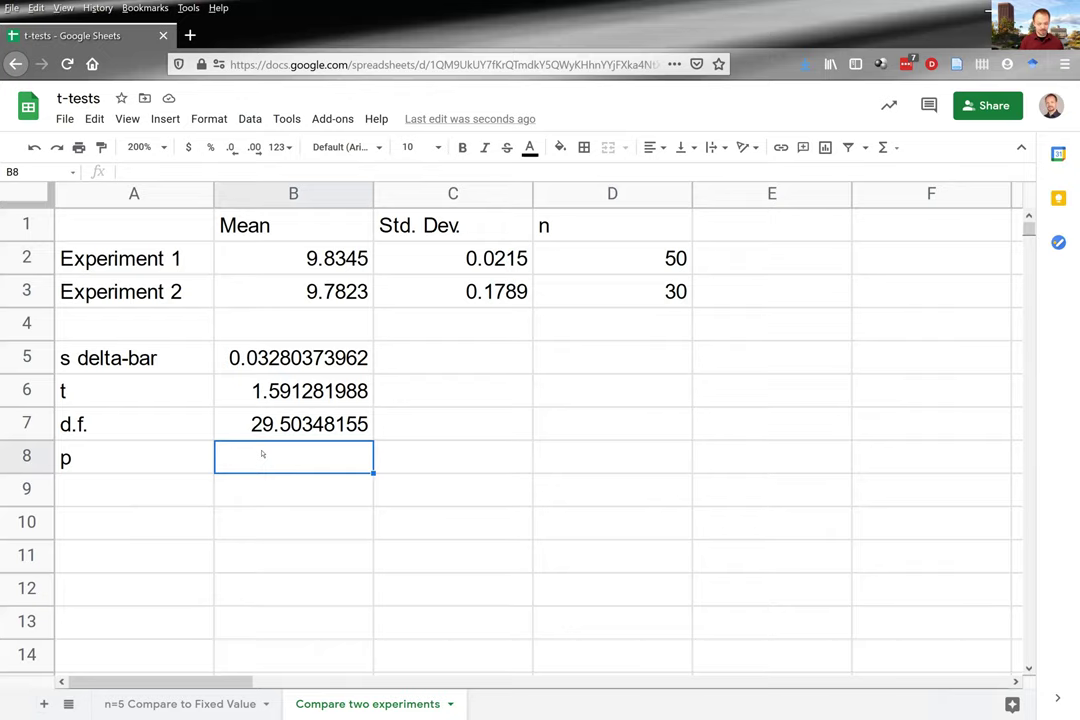
{"action": "type", "text": "="}
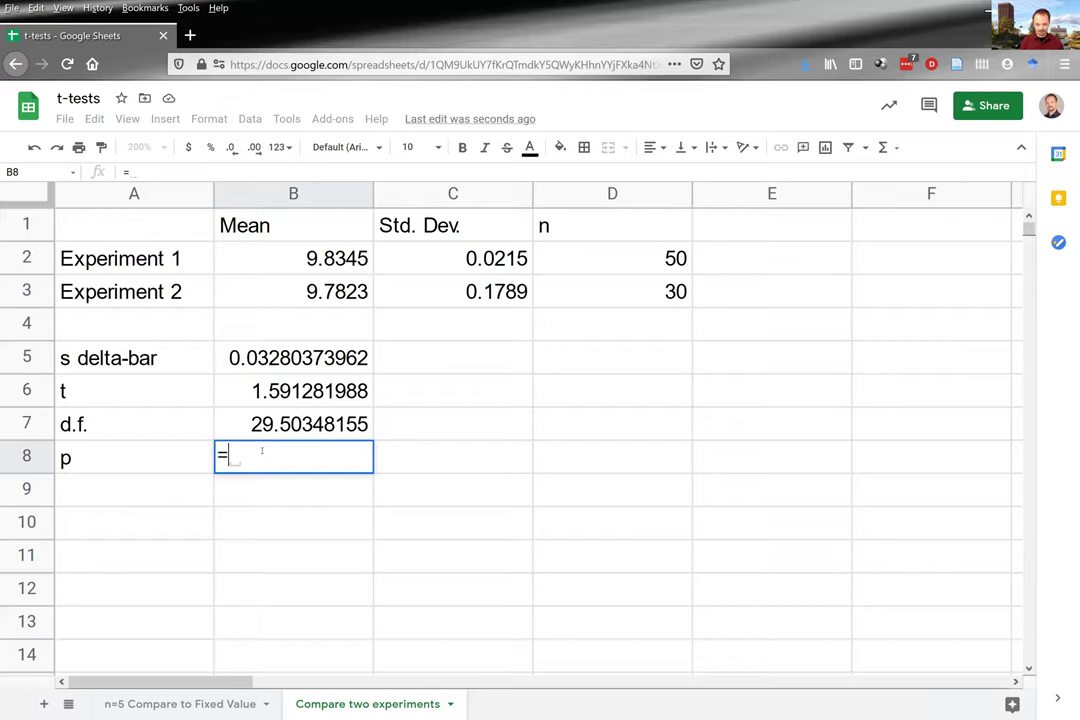
{"action": "type", "text": "T.D"}
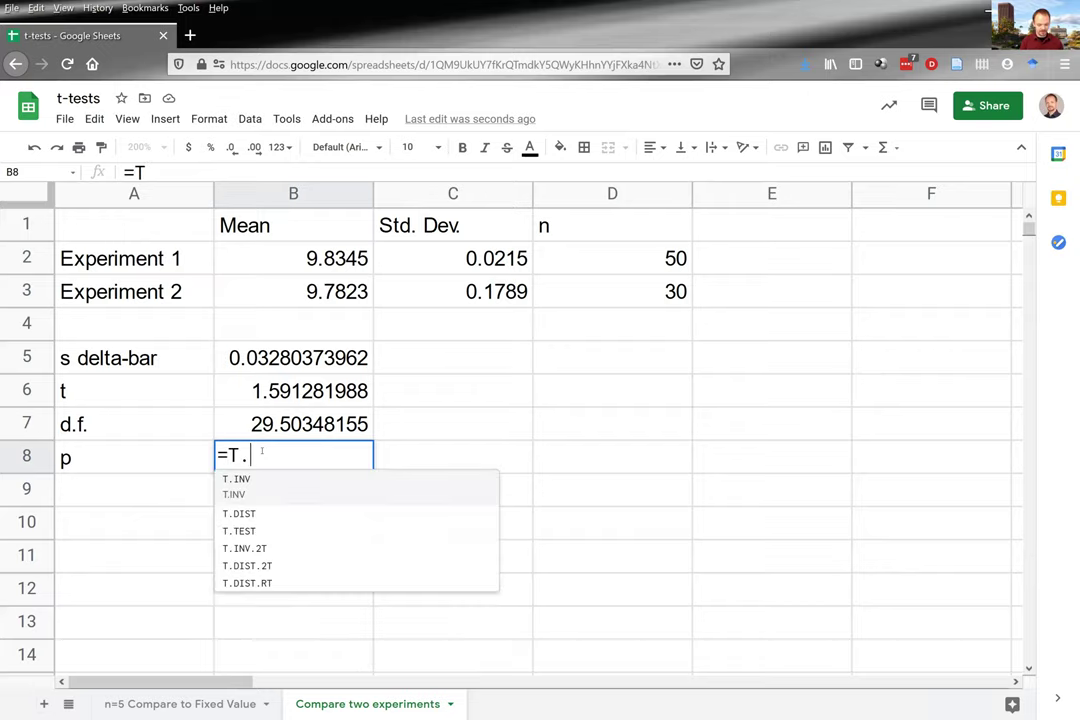
{"action": "key", "text": "Tab"}
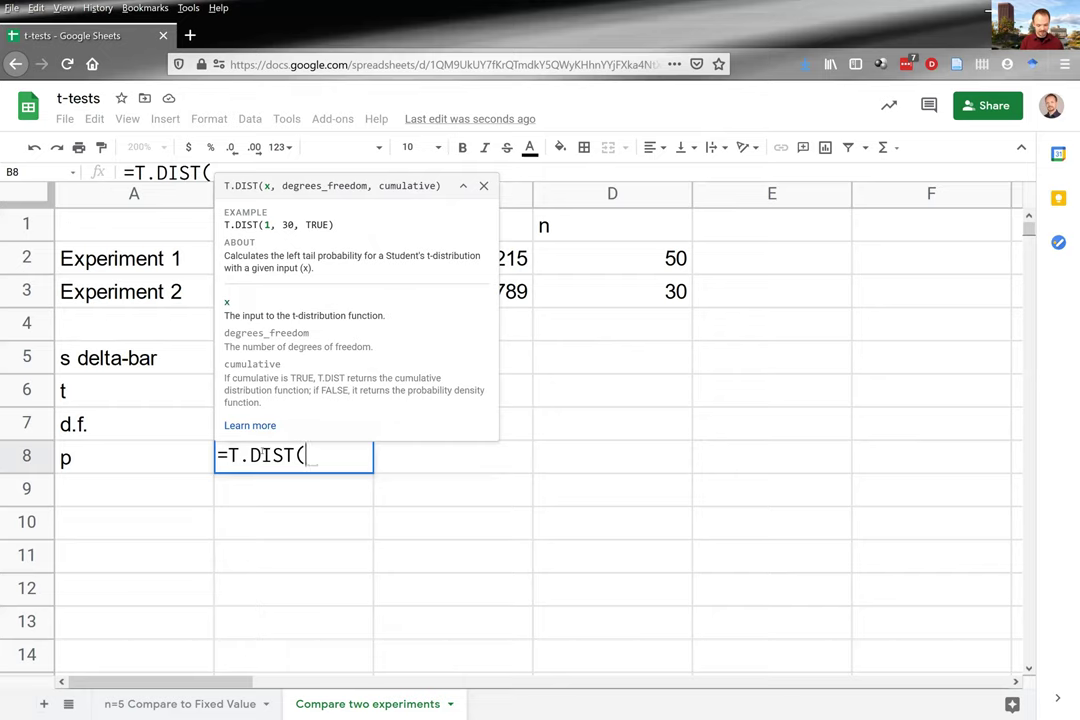
{"action": "key", "text": "BackSpace"}
{"action": "type", "text": ".2T("}
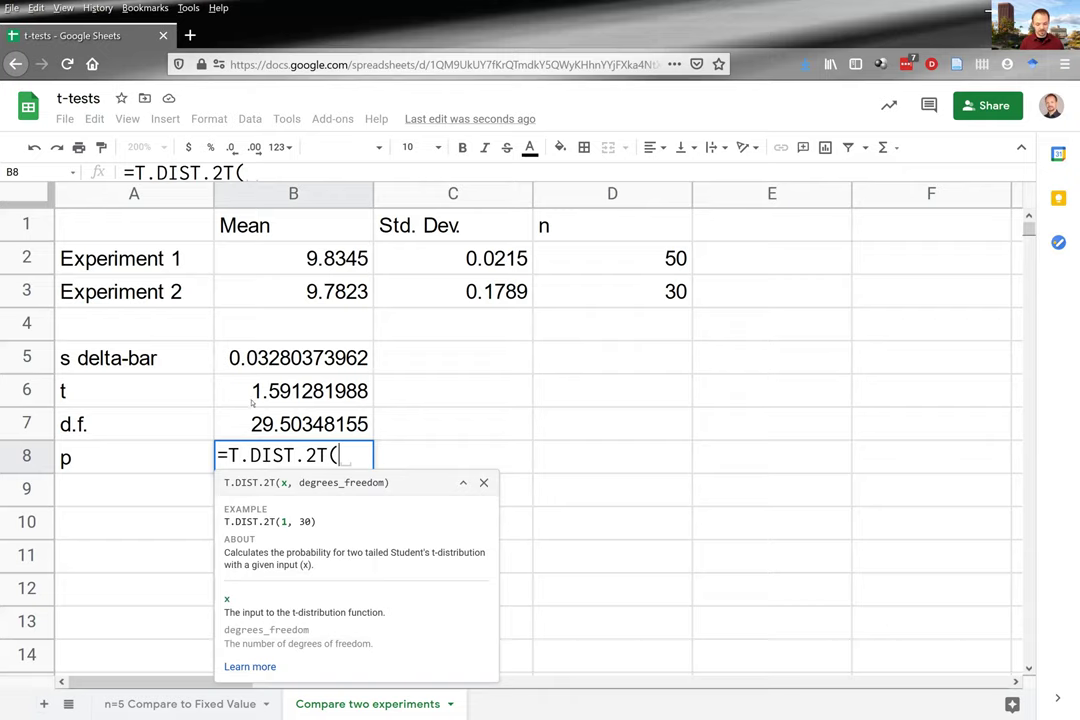
{"action": "left_click", "coordinate": [252, 391]}
{"action": "type", "text": ","}
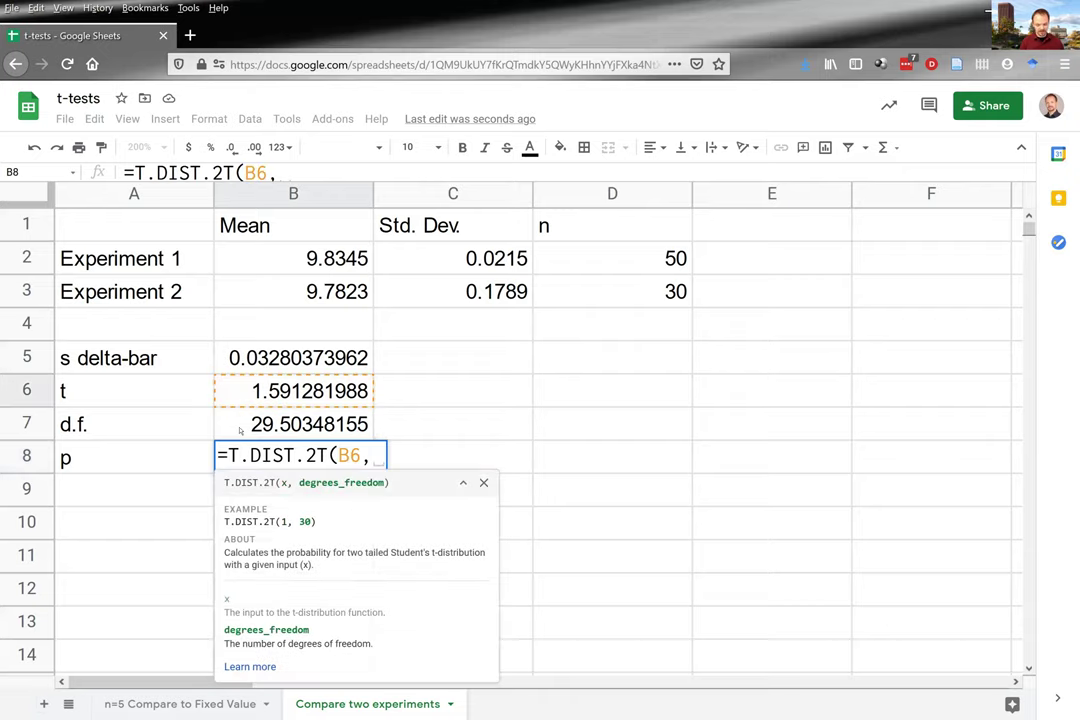
{"action": "left_click", "coordinate": [240, 421]}
{"action": "type", "text": ")"}
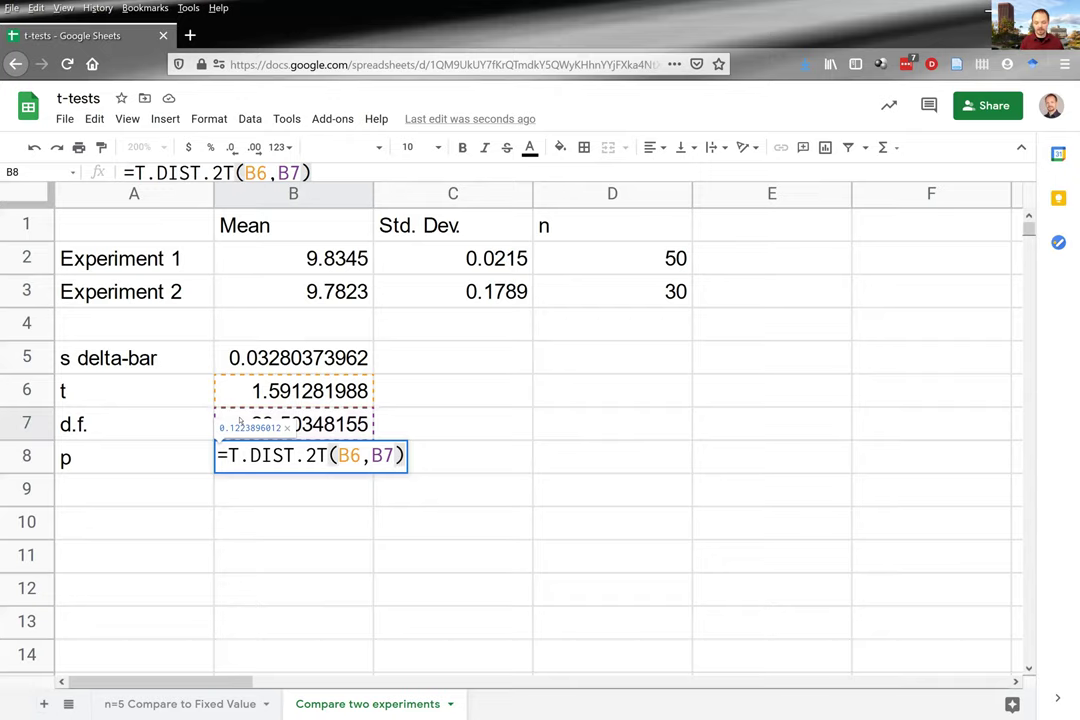
{"action": "key", "text": "Return"}
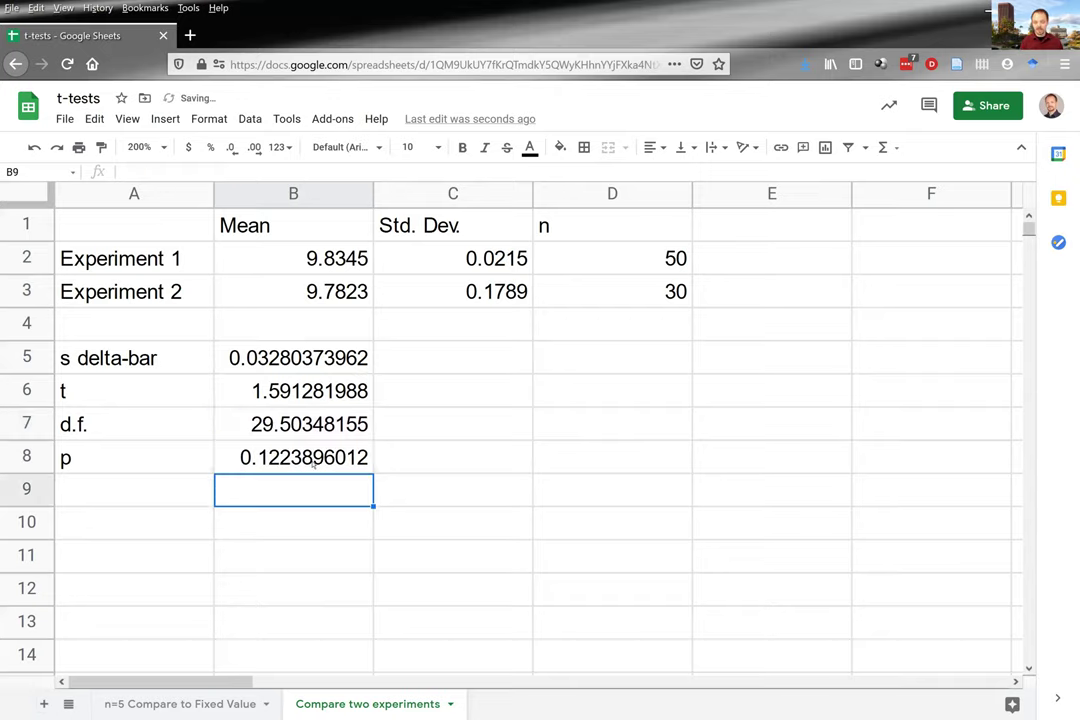
Express p as a percentage in C8 with =100*B8 and enter the unit % in D8.
{"action": "left_click", "coordinate": [391, 450]}
{"action": "type", "text": "=10"}
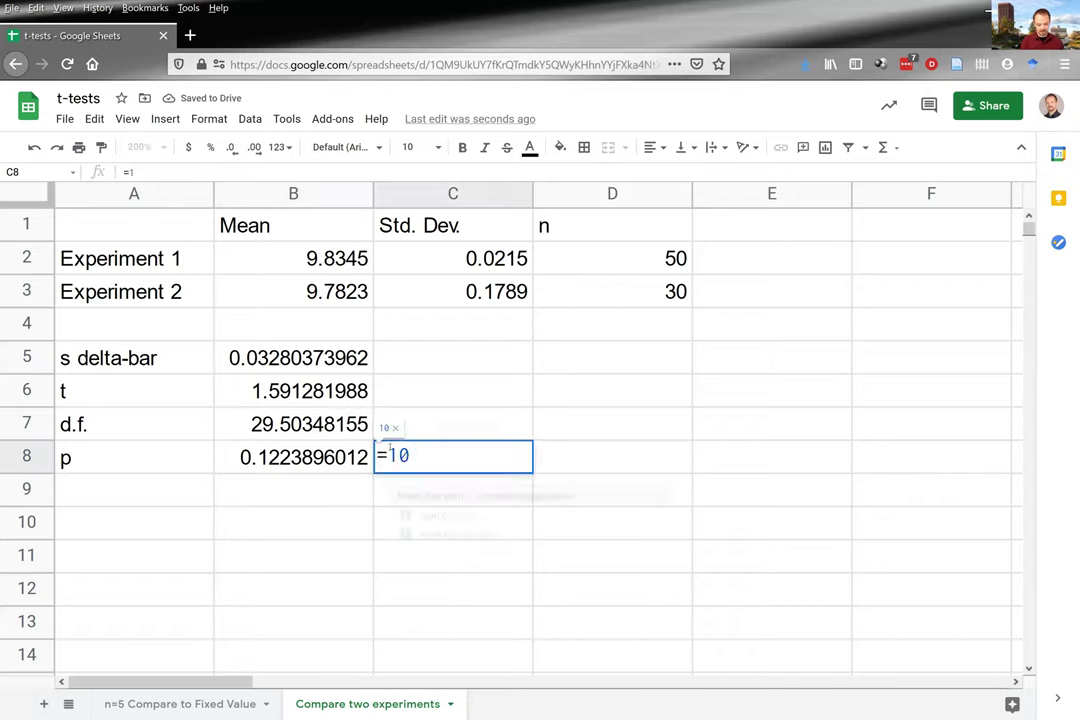
{"action": "type", "text": "0*B8"}
{"action": "key", "text": "Return"}
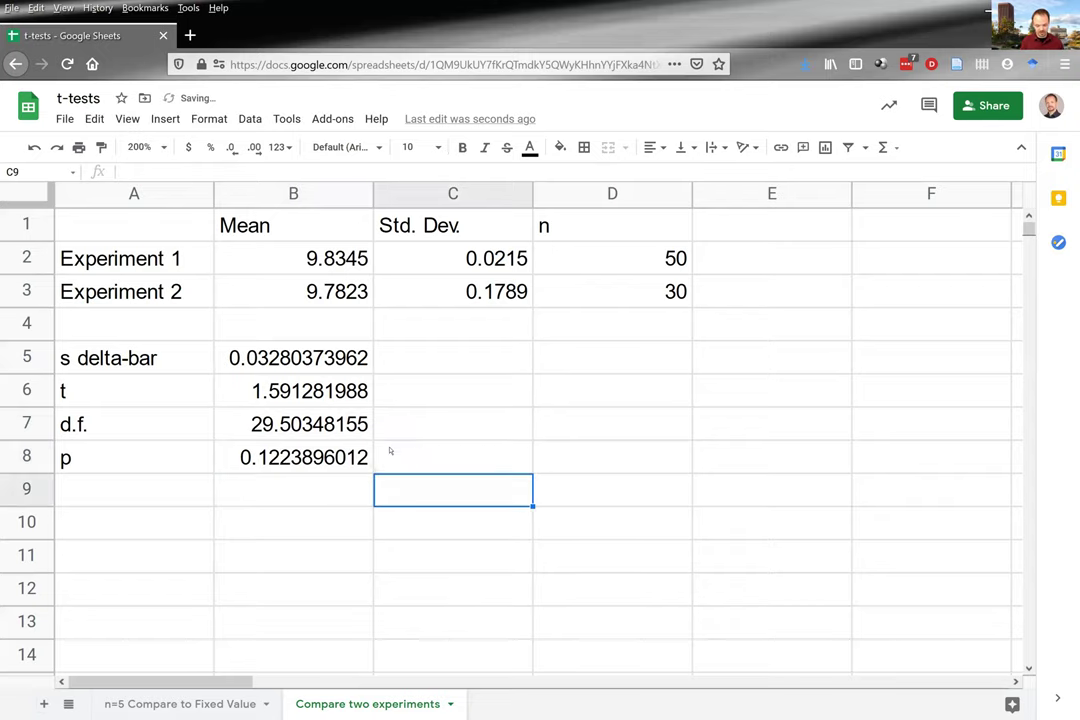
{"action": "left_click", "coordinate": [390, 450]}
{"action": "key", "text": "Right"}
{"action": "type", "text": "%"}
{"action": "key", "text": "Return"}
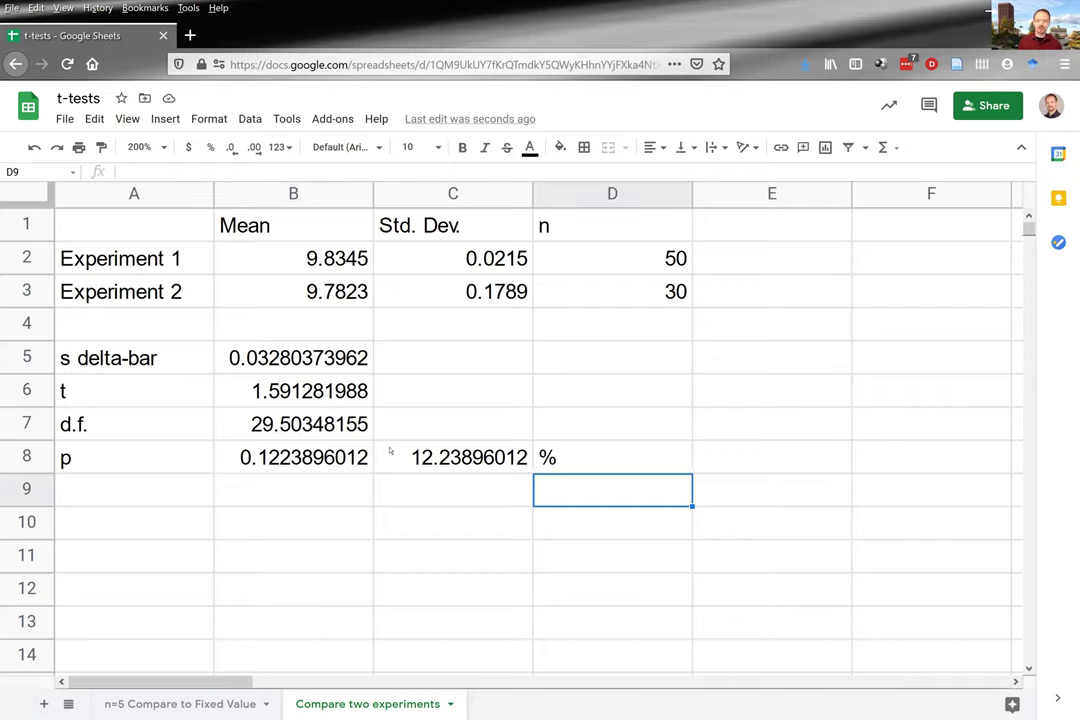
{"action": "left_click_drag", "start_coordinate": [405, 256], "coordinate": [418, 297]}
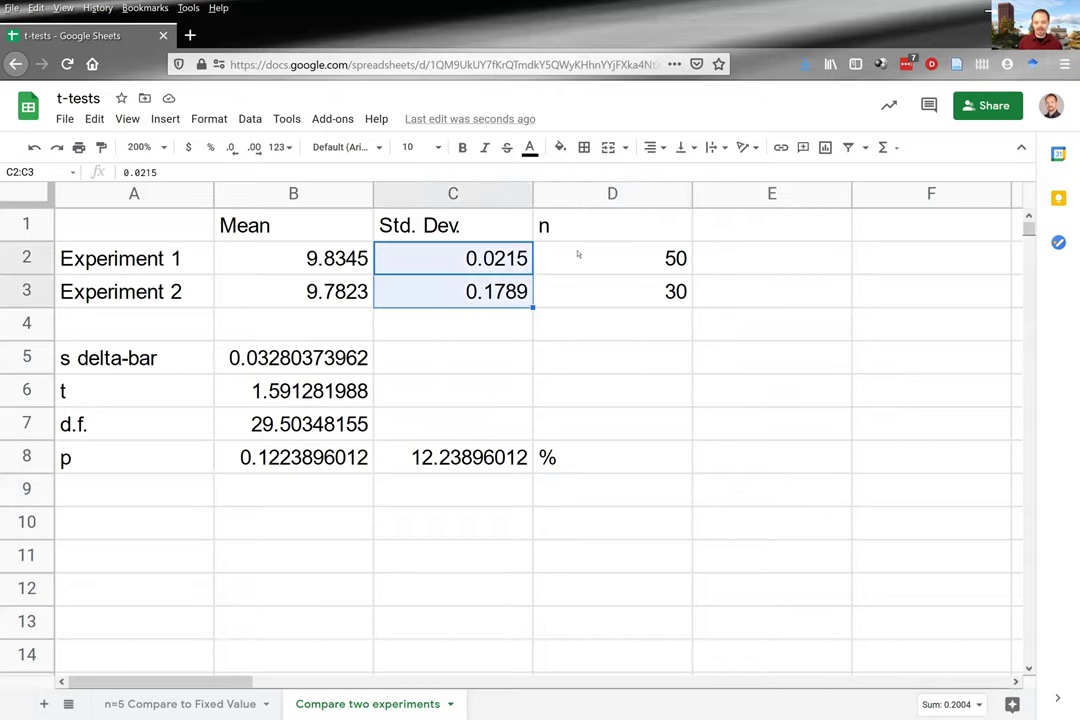
{"action": "left_click_drag", "start_coordinate": [578, 258], "coordinate": [575, 297]}
{"action": "left_click", "coordinate": [672, 399]}
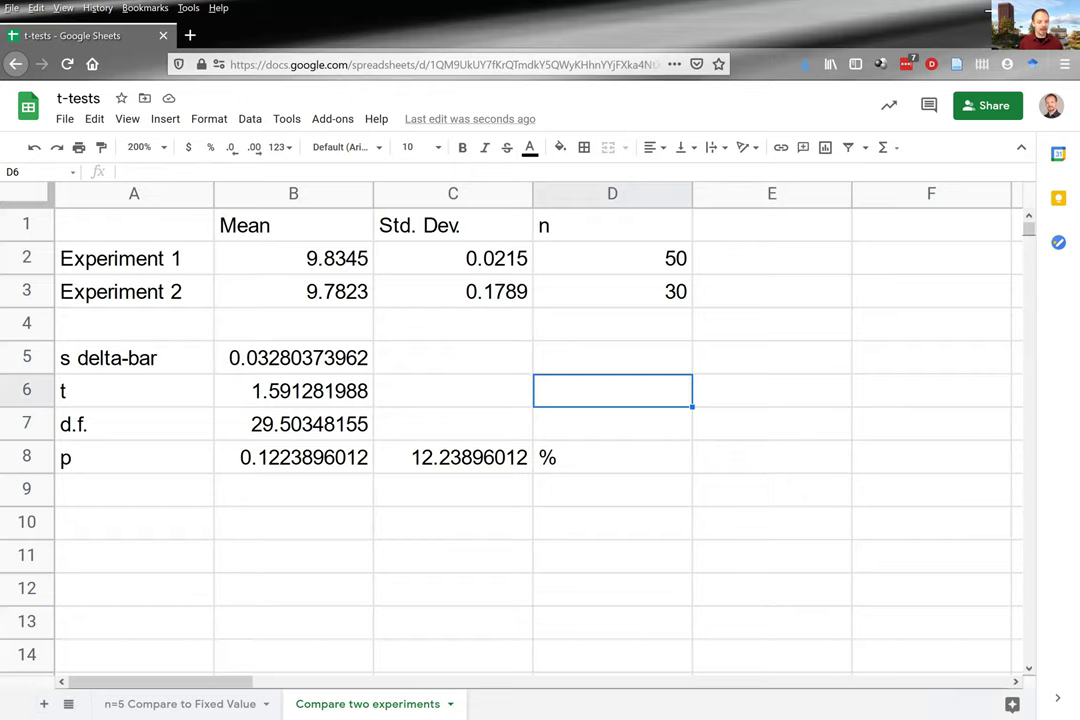
{"action": "key", "text": "alt+Tab"}
{"action": "key", "text": "Right"}
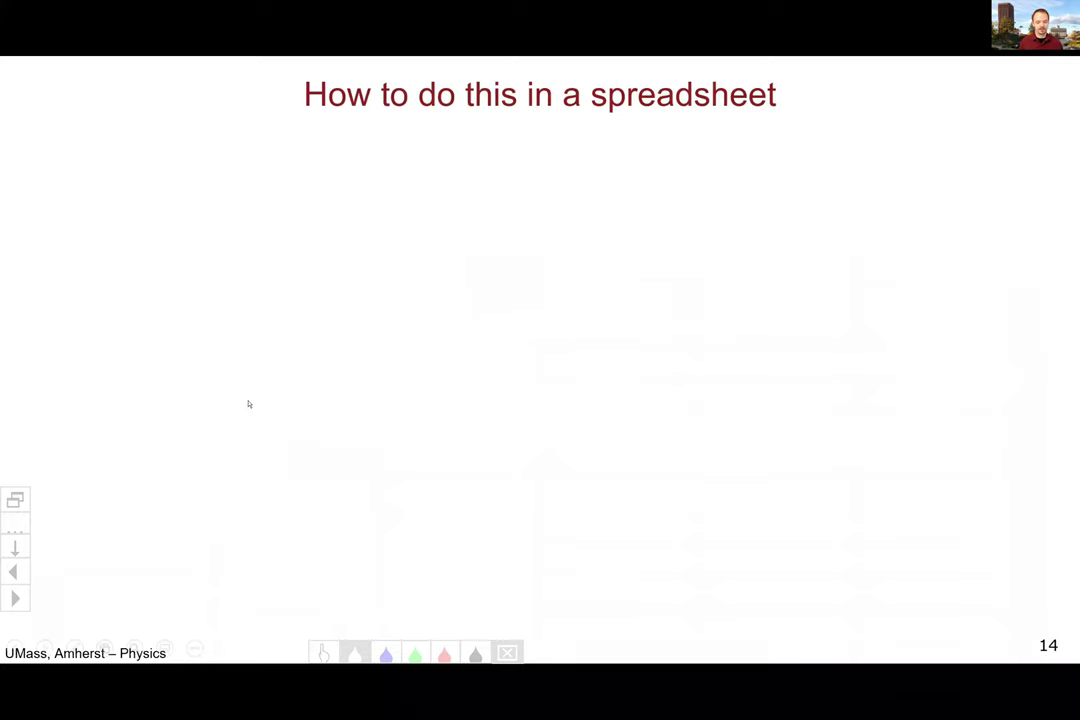
{"action": "key", "text": "Right"}
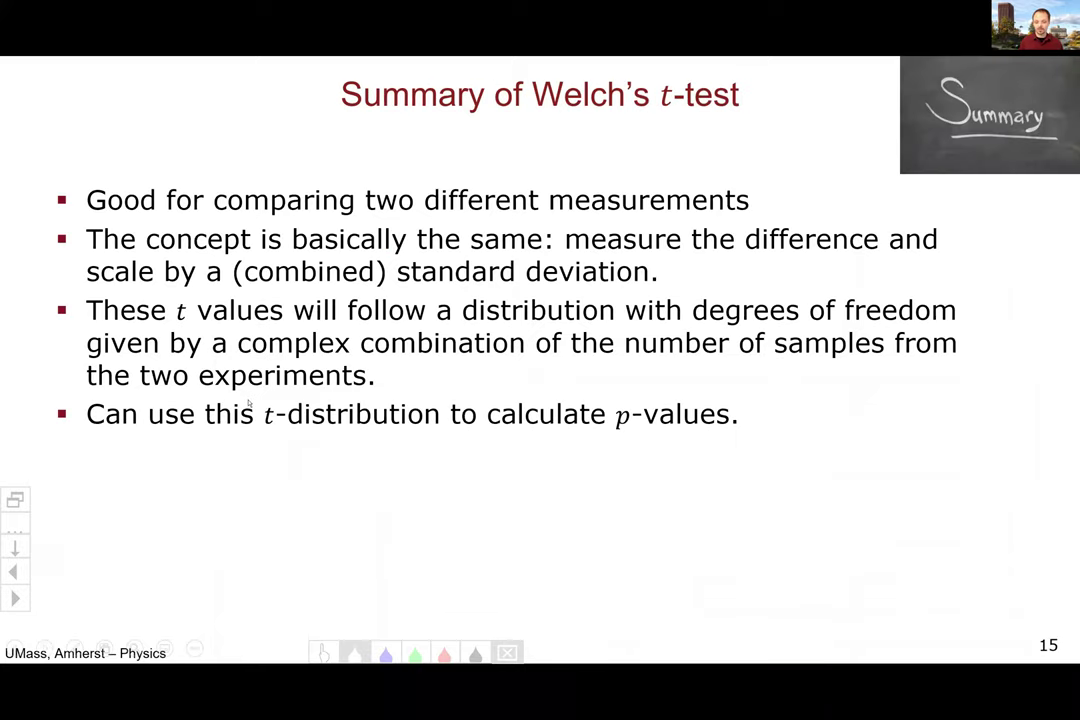